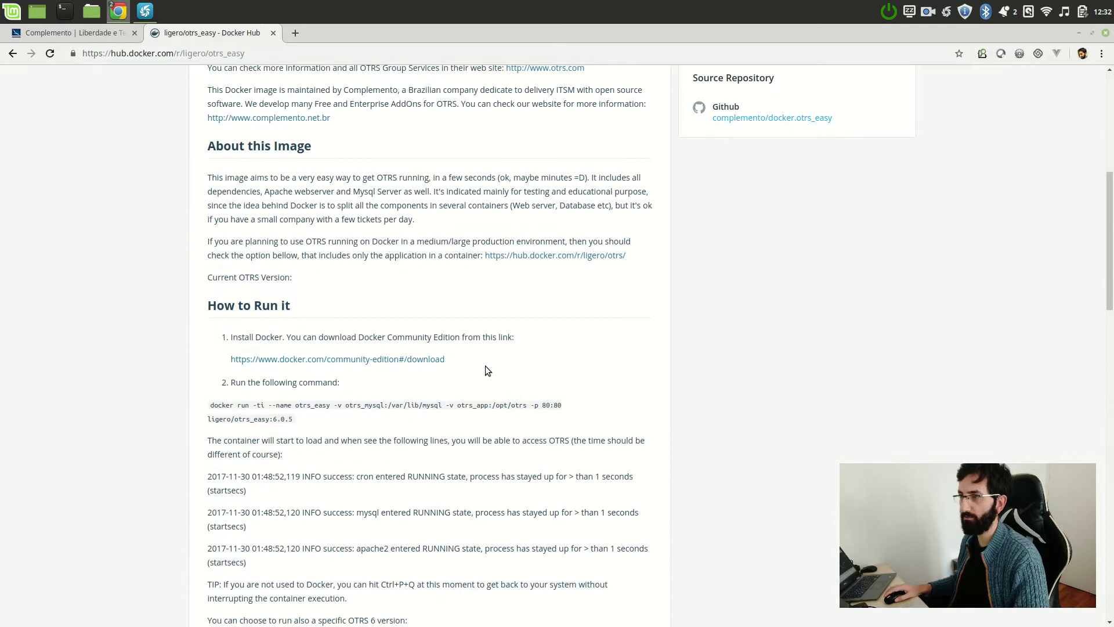
{"action": "scroll", "coordinate": [406, 360], "scroll_direction": "down", "scroll_amount": 3}
- Select the otrs_easy docker run command under 'How to Run it' and open a terminal
{"action": "left_click_drag", "start_coordinate": [214, 315], "coordinate": [290, 325]}
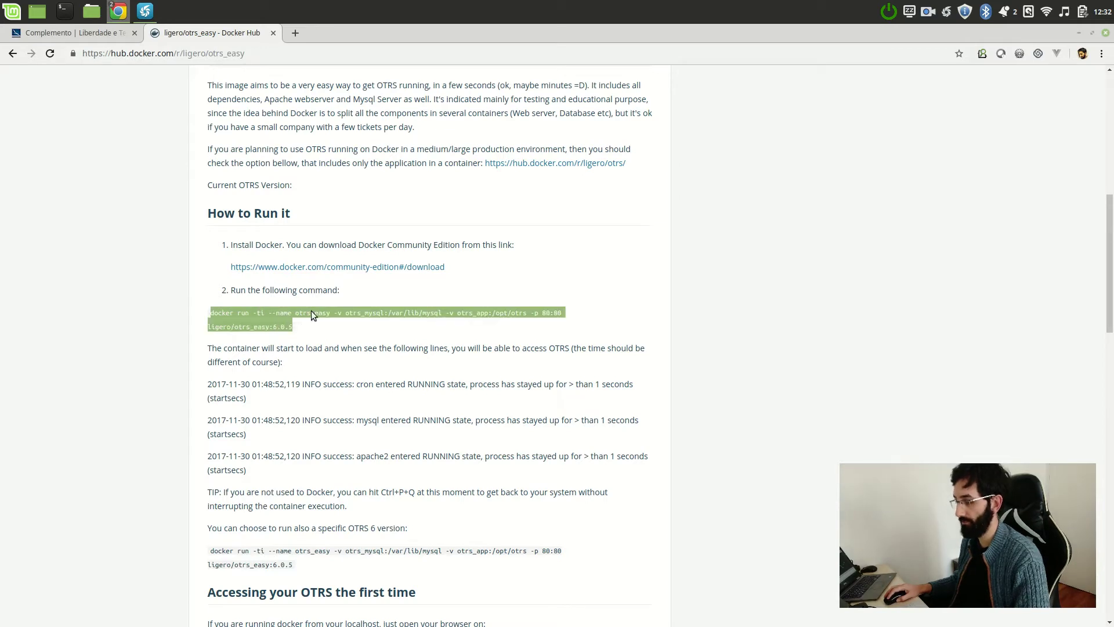
{"action": "key", "text": "ctrl+alt+t"}
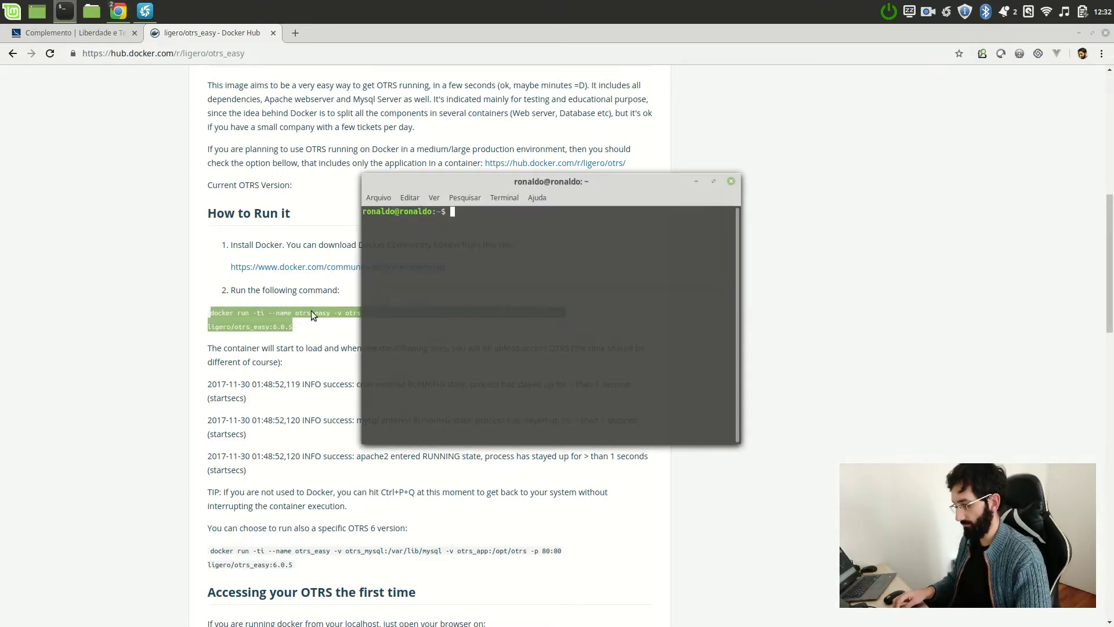
- Paste the docker run command without volume mounts or version tag, naming the container ligeroeasyconnector
{"action": "type", "text": "docker run -ti --name otrs_easy -v otrs_mysql:/var/lib/mysql -v otrs_app:/opt/otrs -p 80:80 ligero/otrs_easy:6.0.5"}
{"action": "key", "text": "super+Up"}
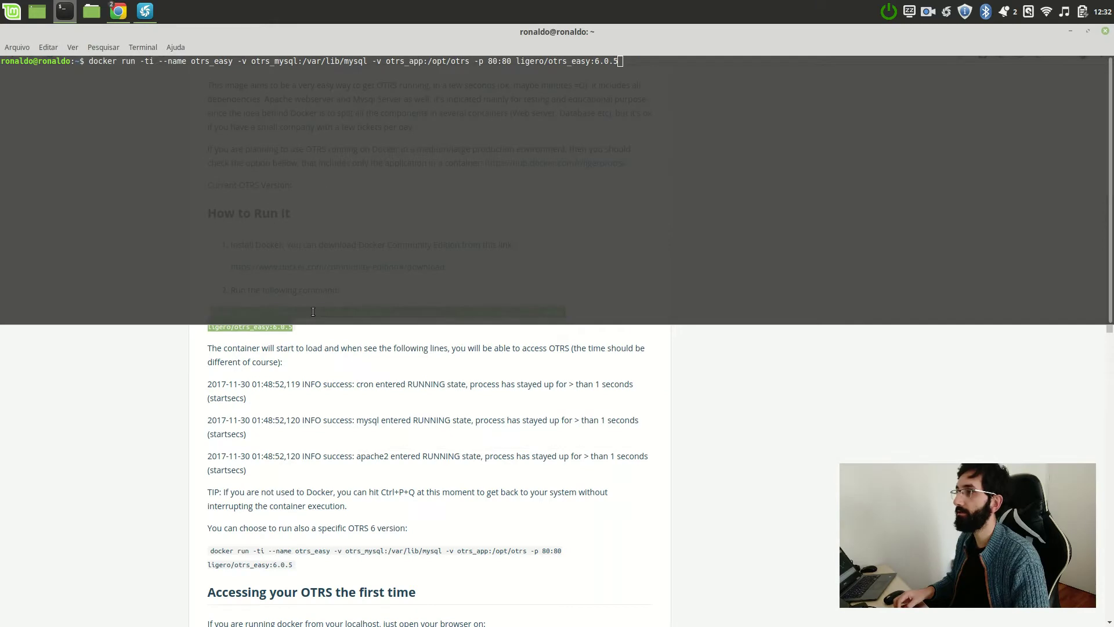
{"action": "key", "text": "BackSpace"}
{"action": "key", "text": "BackSpace"}
{"action": "key", "text": "BackSpace"}
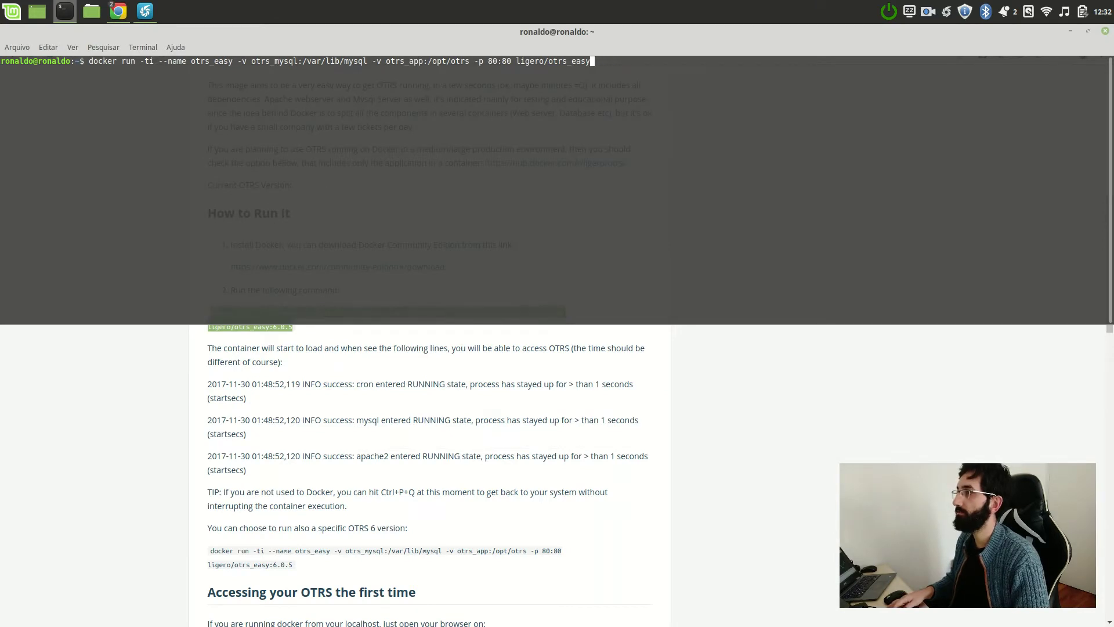
{"action": "key", "text": "Left"}
{"action": "key", "text": "Left"}
{"action": "key", "text": "Left"}
{"action": "key", "text": "Left"}
{"action": "key", "text": "Left"}
{"action": "key", "text": "Left"}
{"action": "key", "text": "Left"}
{"action": "key", "text": "Left"}
{"action": "key", "text": "Left"}
{"action": "key", "text": "Left"}
{"action": "key", "text": "Left"}
{"action": "key", "text": "Left"}
{"action": "key", "text": "Left"}
{"action": "key", "text": "Left"}
{"action": "key", "text": "Left"}
{"action": "key", "text": "Left"}
{"action": "key", "text": "Left"}
{"action": "key", "text": "Left"}
{"action": "key", "text": "Left"}
{"action": "key", "text": "Left"}
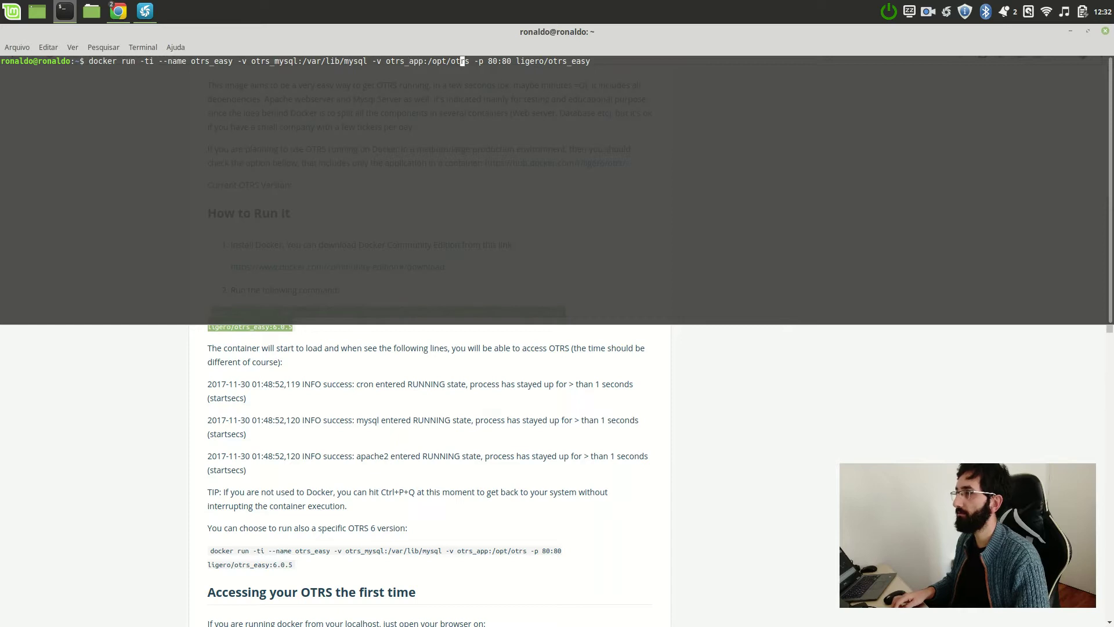
{"action": "key", "text": "BackSpace"}
{"action": "key", "text": "BackSpace"}
{"action": "key", "text": "BackSpace"}
{"action": "key", "text": "BackSpace"}
{"action": "key", "text": "BackSpace"}
{"action": "key", "text": "BackSpace"}
{"action": "key", "text": "BackSpace"}
{"action": "key", "text": "BackSpace"}
{"action": "key", "text": "BackSpace"}
{"action": "key", "text": "BackSpace"}
{"action": "key", "text": "BackSpace"}
{"action": "key", "text": "BackSpace"}
{"action": "key", "text": "BackSpace"}
{"action": "key", "text": "BackSpace"}
{"action": "key", "text": "BackSpace"}
{"action": "key", "text": "BackSpace"}
{"action": "key", "text": "BackSpace"}
{"action": "key", "text": "BackSpace"}
{"action": "key", "text": "BackSpace"}
{"action": "key", "text": "BackSpace"}
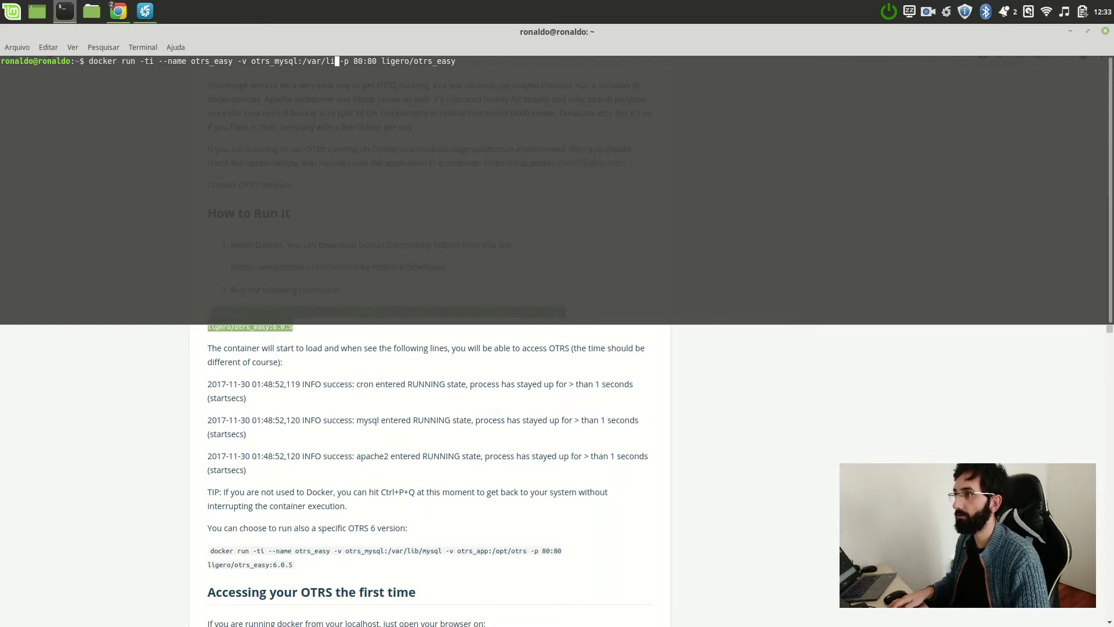
{"action": "key", "text": "BackSpace"}
{"action": "key", "text": "BackSpace"}
{"action": "key", "text": "BackSpace"}
{"action": "key", "text": "BackSpace"}
{"action": "key", "text": "BackSpace"}
{"action": "key", "text": "BackSpace"}
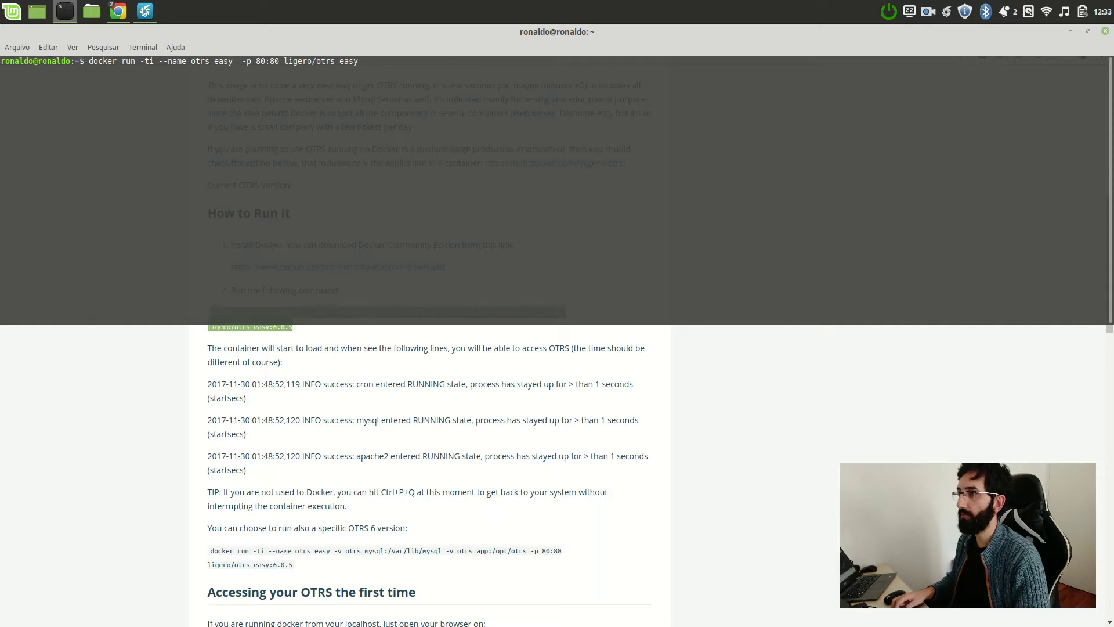
{"action": "key", "text": "BackSpace"}
{"action": "key", "text": "BackSpace"}
{"action": "key", "text": "BackSpace"}
{"action": "key", "text": "BackSpace"}
{"action": "key", "text": "BackSpace"}
{"action": "key", "text": "BackSpace"}
{"action": "key", "text": "BackSpace"}
{"action": "key", "text": "BackSpace"}
{"action": "key", "text": "BackSpace"}
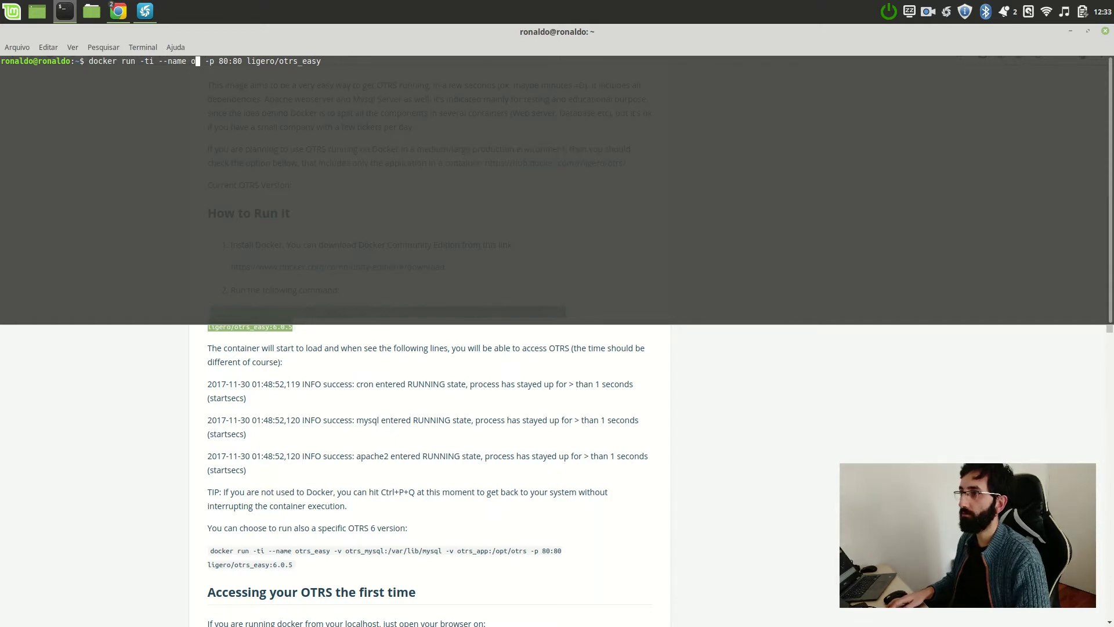
{"action": "type", "text": "ligeroeasyconnector"}
- Replace -ti with -d, run the container on port 80:80, and start typing docker logs -f
{"action": "key", "text": "ctrl+Left"}
{"action": "key", "text": "ctrl+Left"}
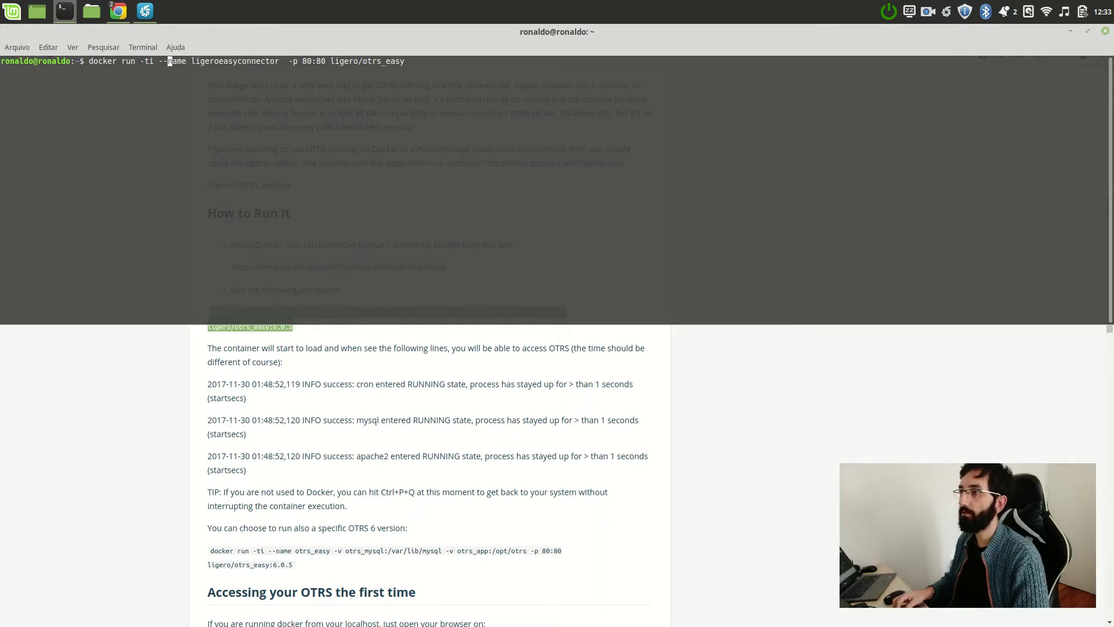
{"action": "key", "text": "Delete"}
{"action": "key", "text": "Delete"}
{"action": "type", "text": "d"}
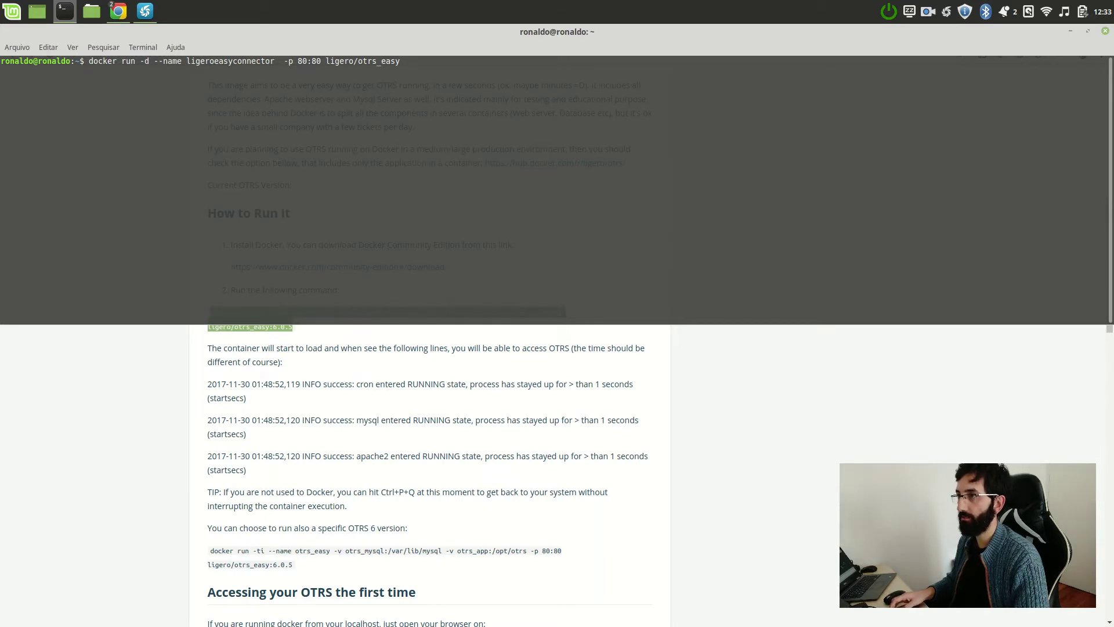
{"action": "key", "text": "Return"}
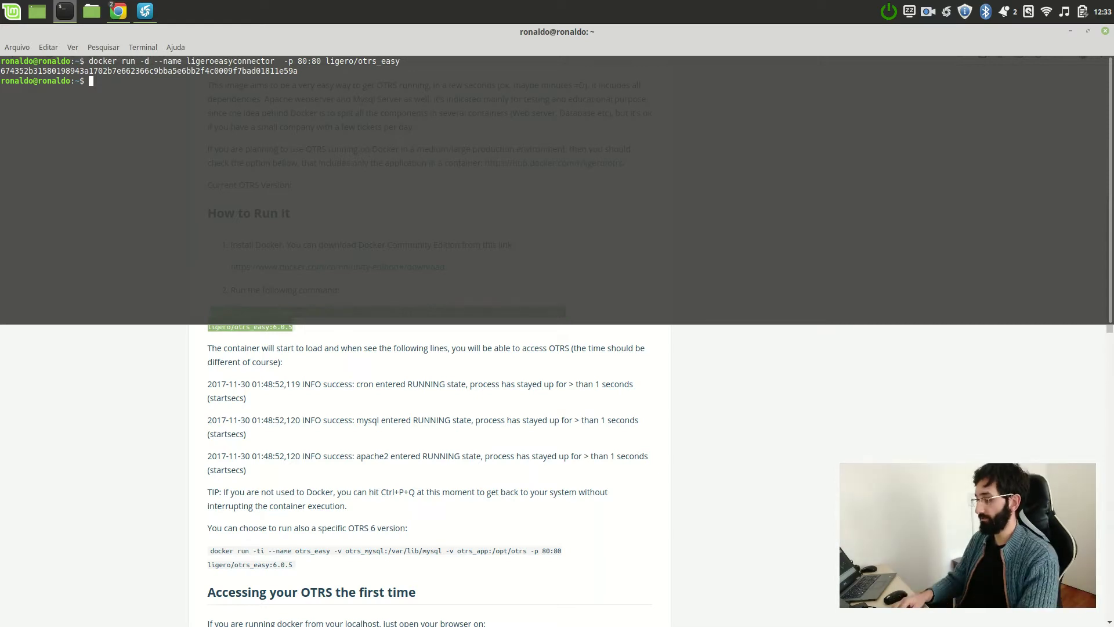
{"action": "type", "text": "docker logs -f "}
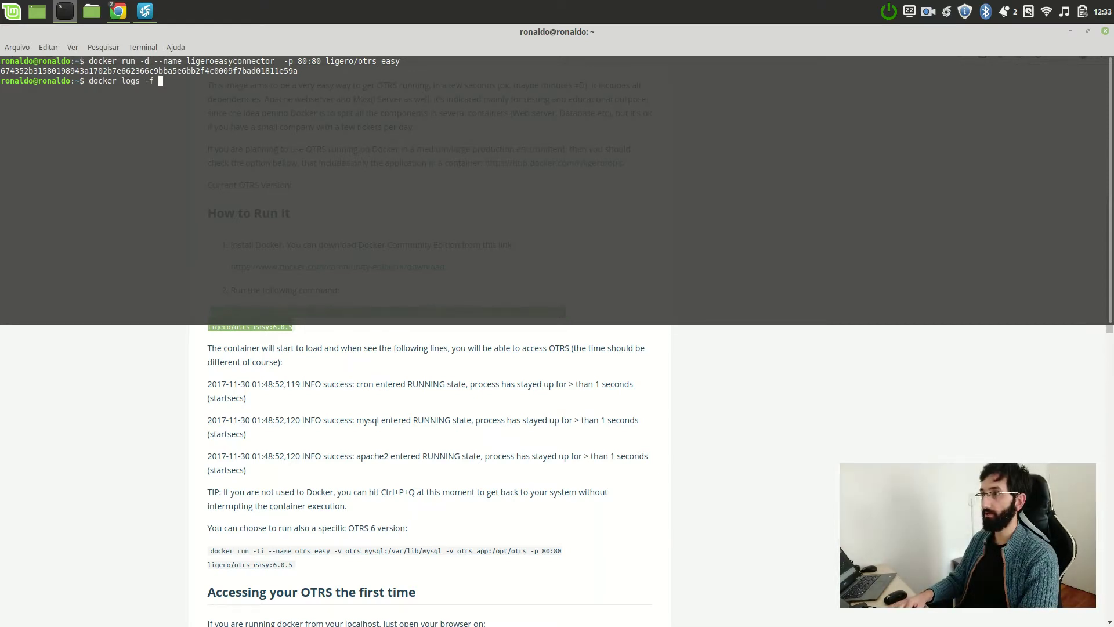
{"action": "type", "text": "lige"}
- Follow the ligeroeasyconnector logs until cron, mysql, sendmail and apache2 show RUNNING, then return to Chrome
{"action": "key", "text": "Tab"}
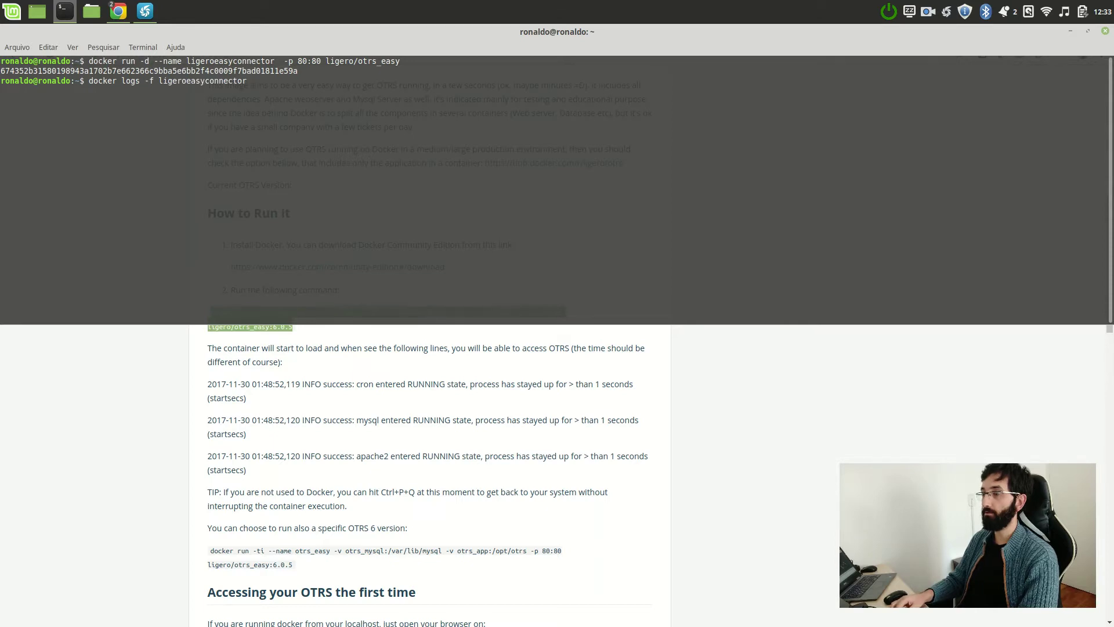
{"action": "key", "text": "Return"}
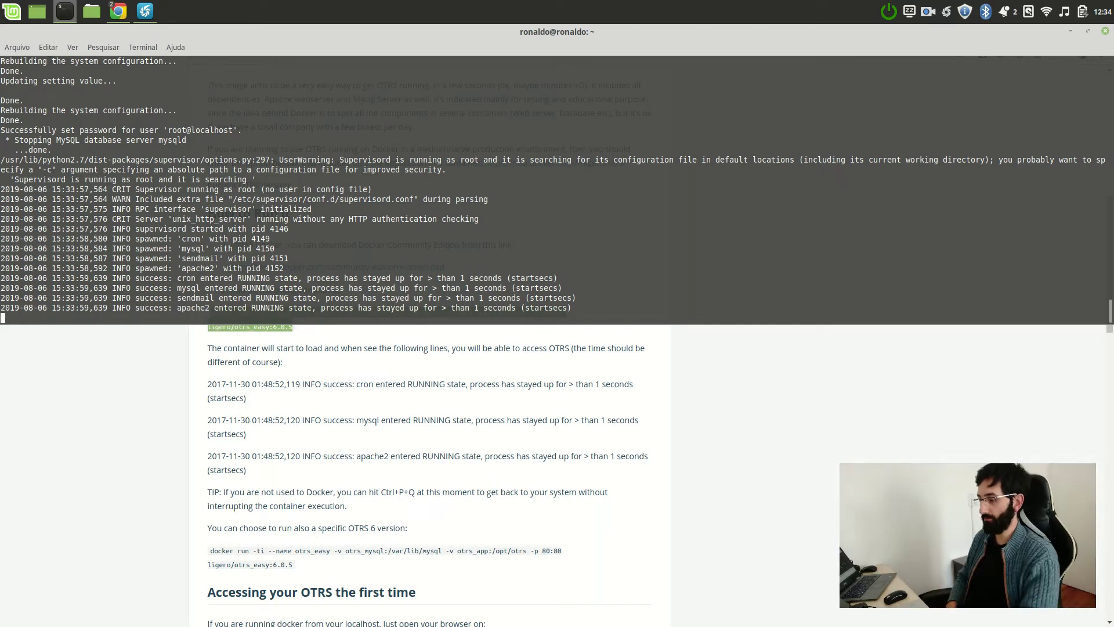
{"action": "key", "text": "alt+Tab"}
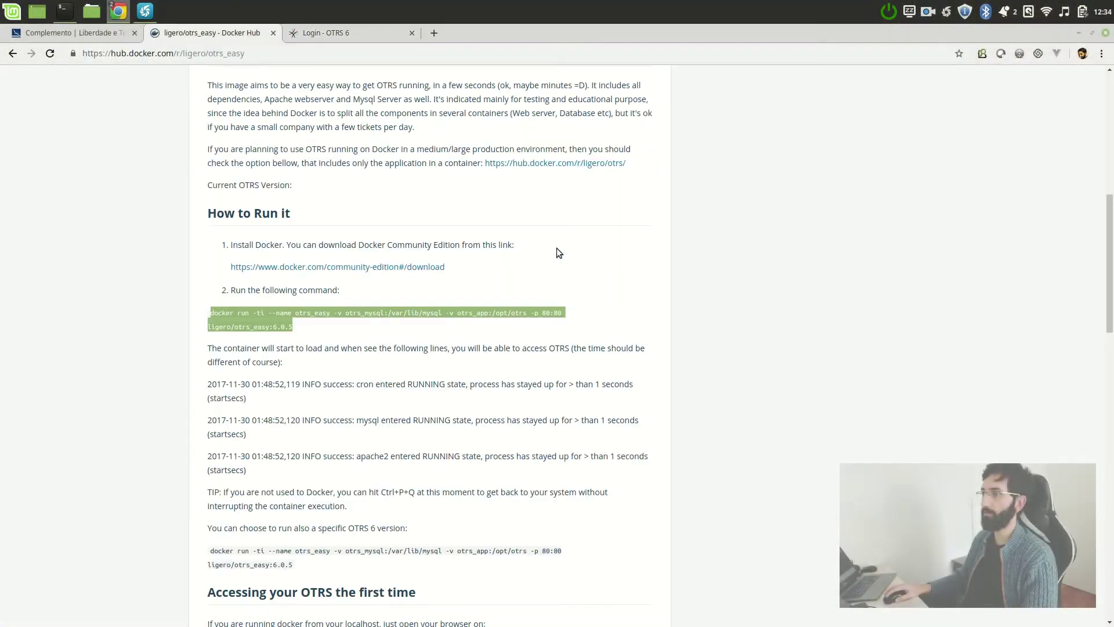
- Log in to OTRS with the default superuser password listed on Docker Hub
{"action": "left_click", "coordinate": [327, 386]}
{"action": "scroll", "coordinate": [327, 386], "scroll_direction": "down", "scroll_amount": 5}
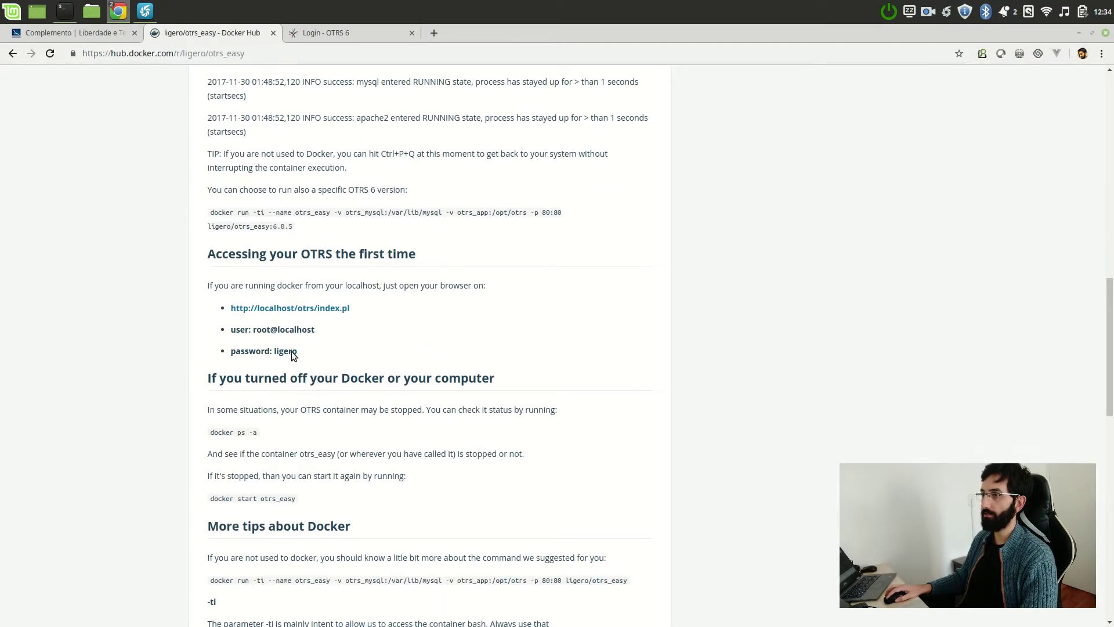
{"action": "key", "text": "ctrl+Tab"}
{"action": "left_click", "coordinate": [506, 243]}
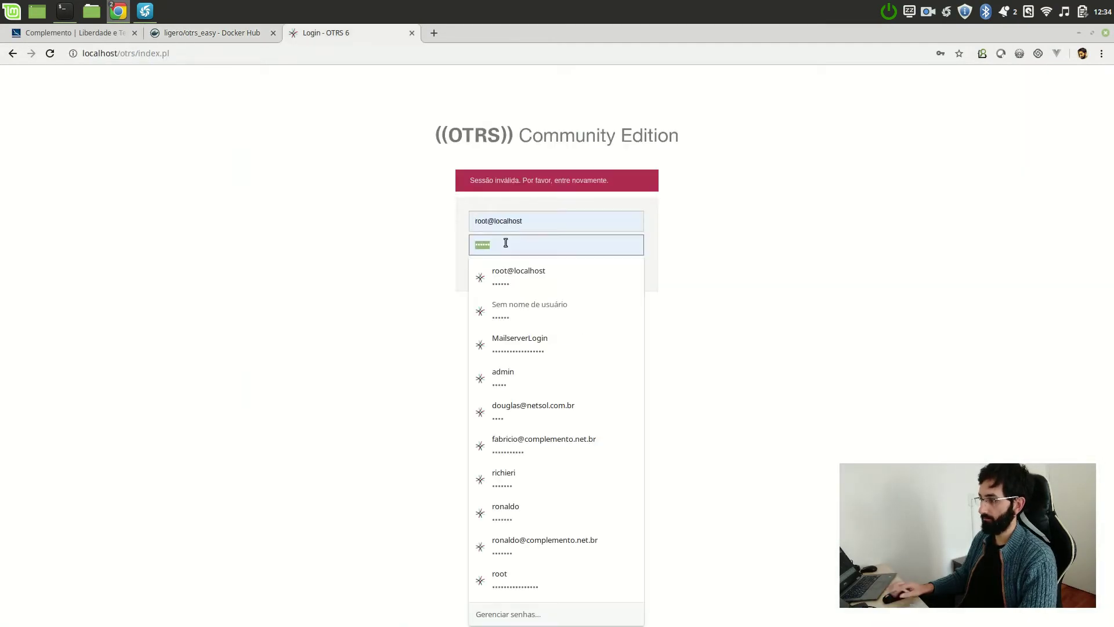
{"action": "type", "text": "root"}
{"action": "key", "text": "Return"}
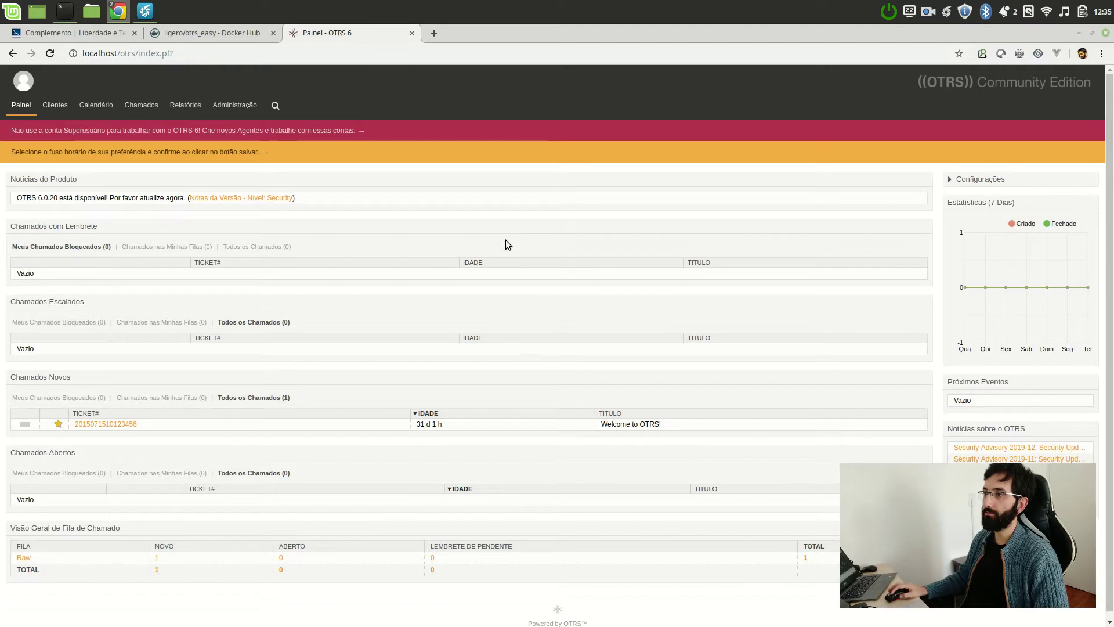
{"action": "left_click", "coordinate": [230, 117]}
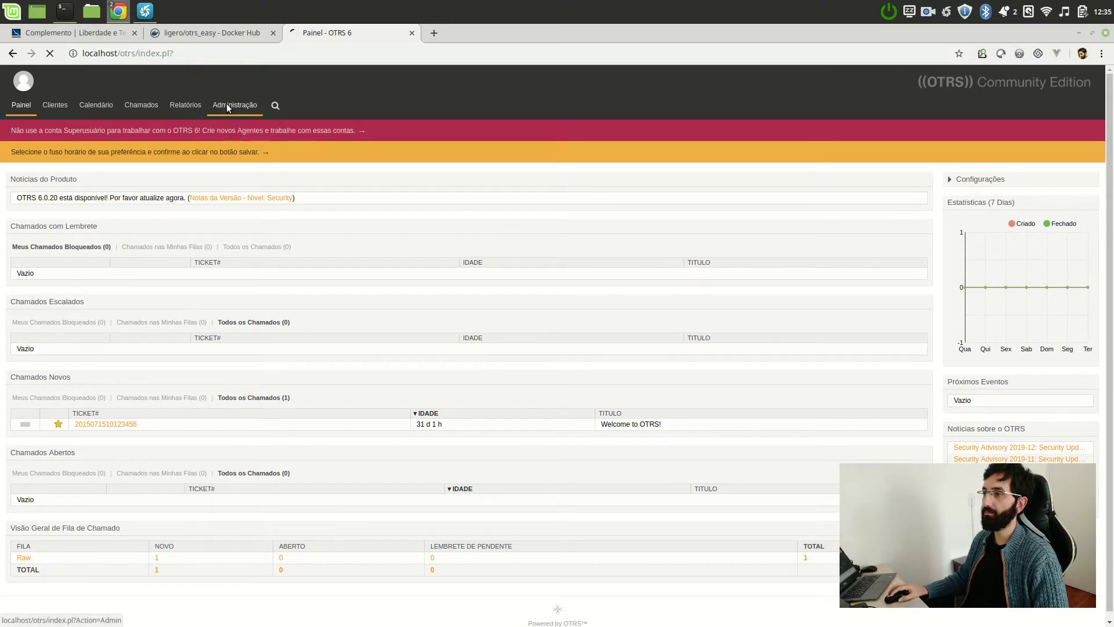
- Open Gerenciador de Pacotes by filtering the admin items for 'pacot'
{"action": "type", "text": "pacot"}
{"action": "left_click", "coordinate": [272, 249]}
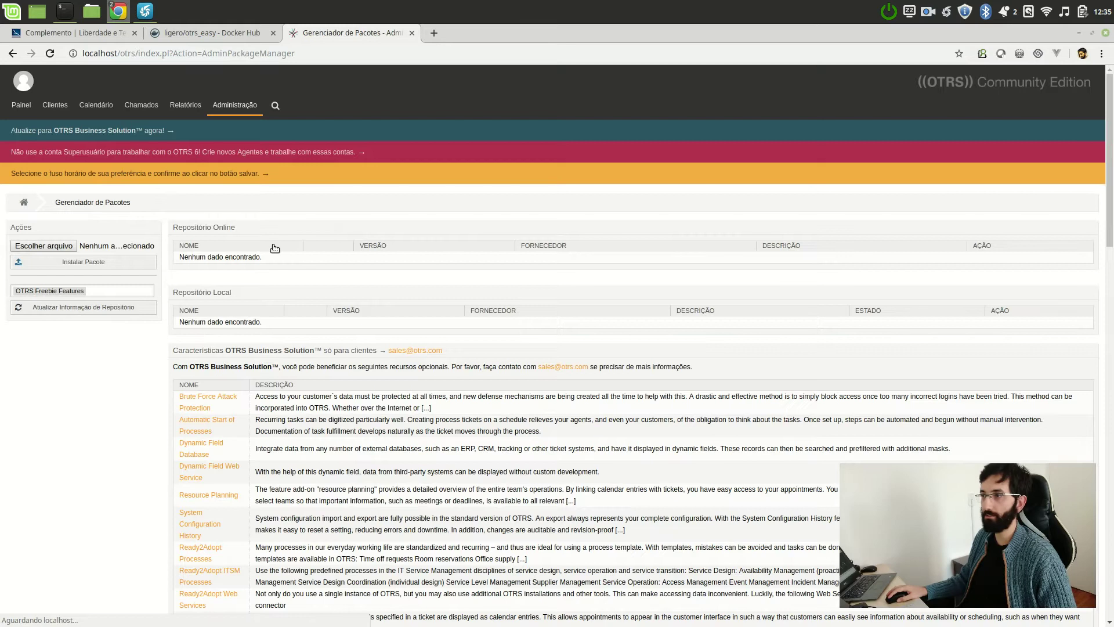
{"action": "left_click", "coordinate": [63, 246]}
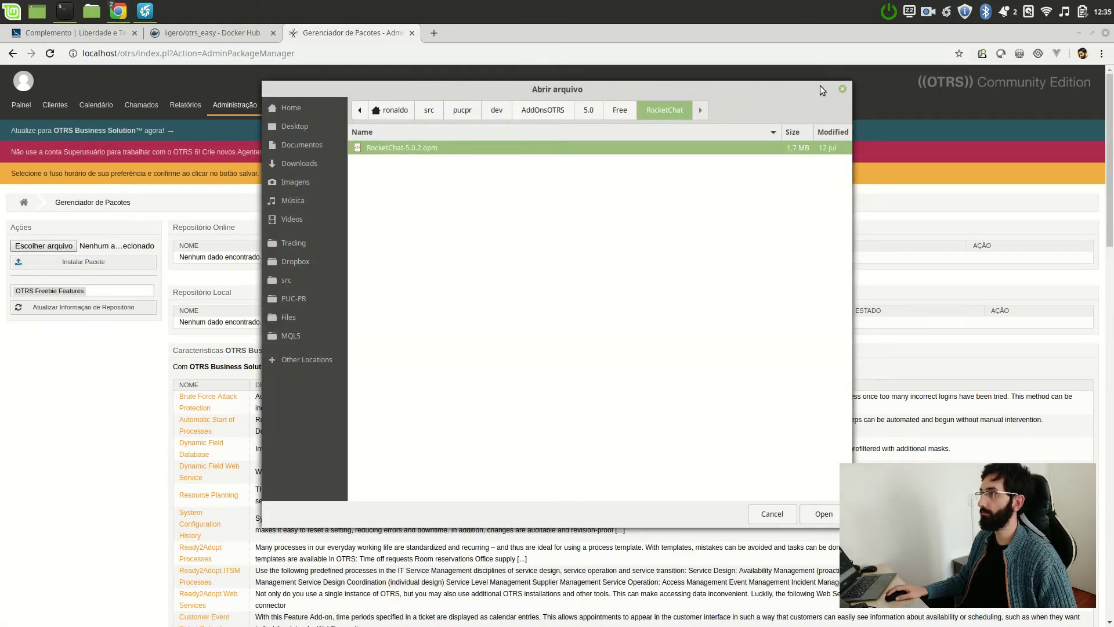
{"action": "left_click", "coordinate": [842, 89]}
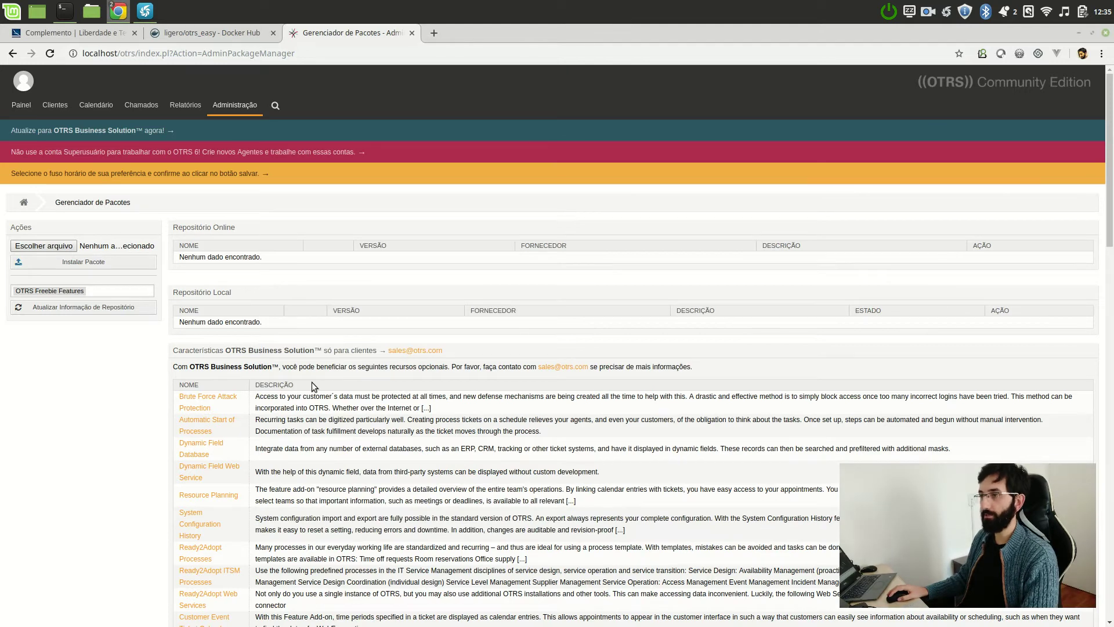
- Drop LigeroEasyConnector-6.0.7.opm from the desktop onto the upload field and install the package
{"action": "key", "text": "super+Right"}
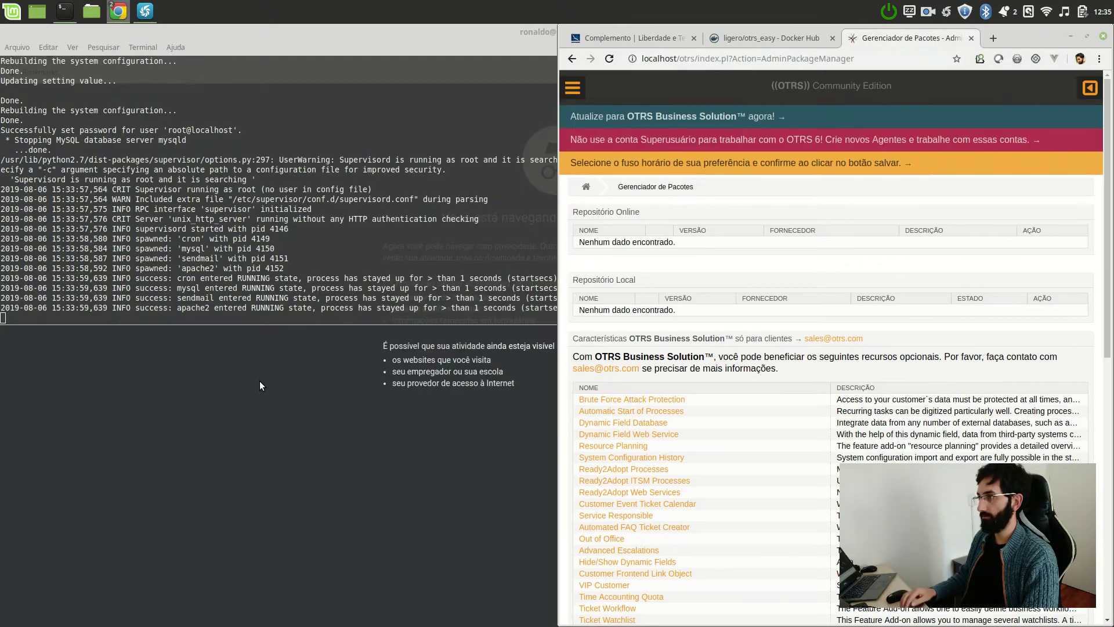
{"action": "left_click_drag", "start_coordinate": [561, 326], "coordinate": [321, 325]}
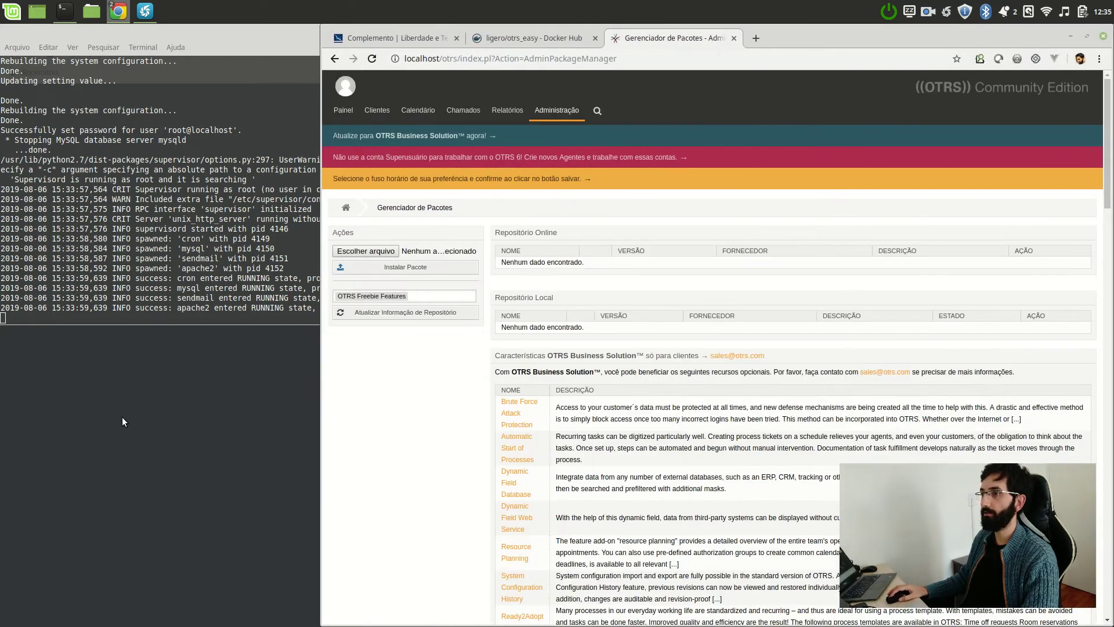
{"action": "key", "text": "ctrl+shift+n"}
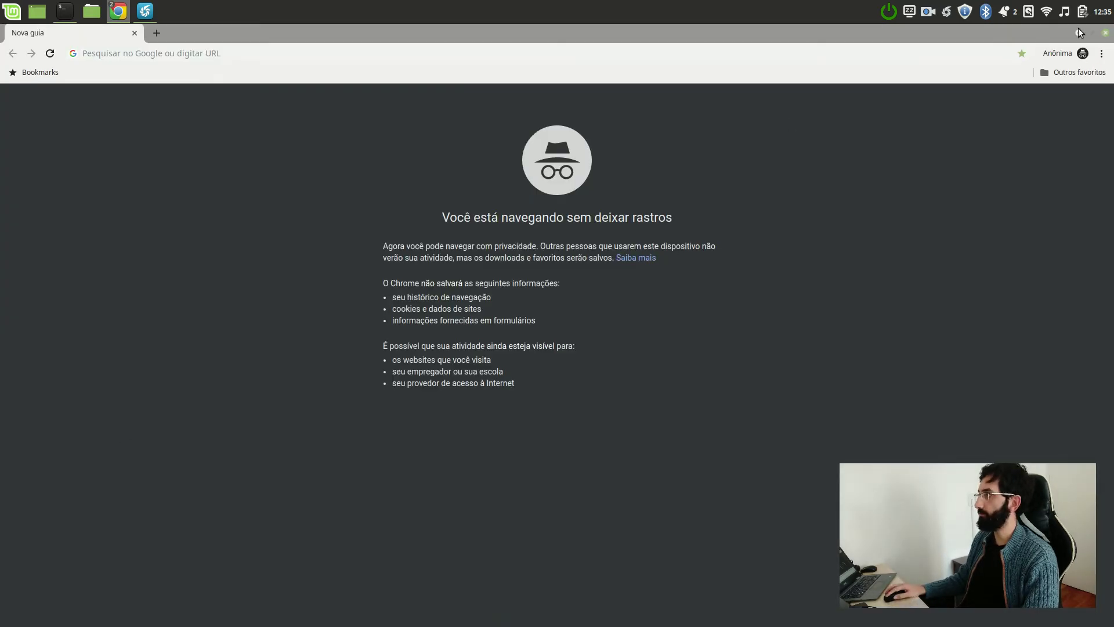
{"action": "left_click", "coordinate": [1079, 33]}
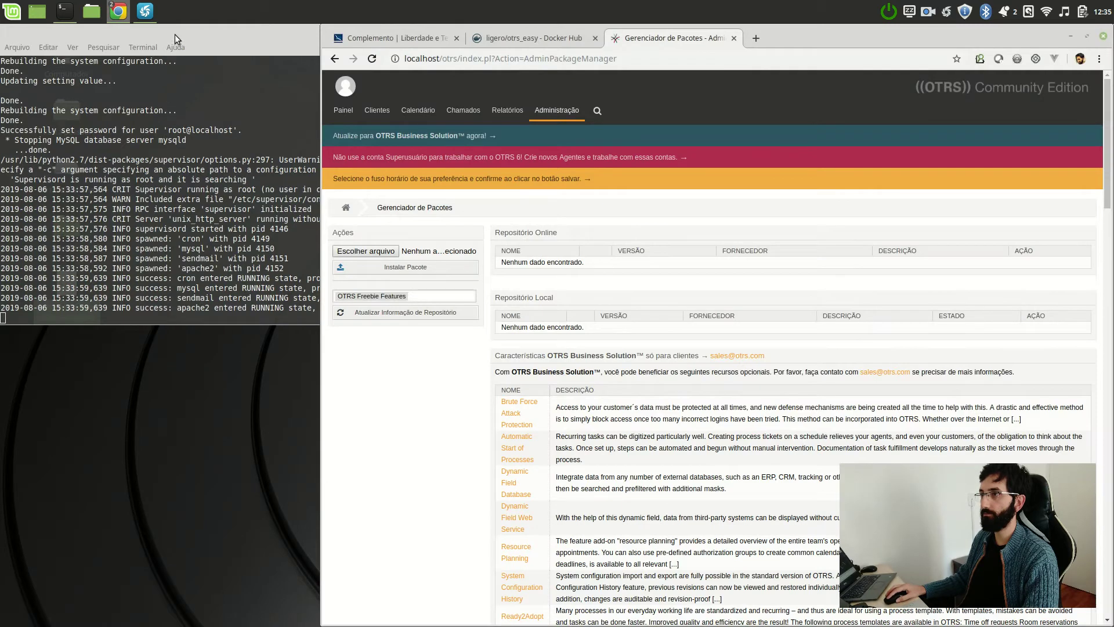
{"action": "double_click", "coordinate": [178, 34]}
{"action": "left_click", "coordinate": [1070, 32]}
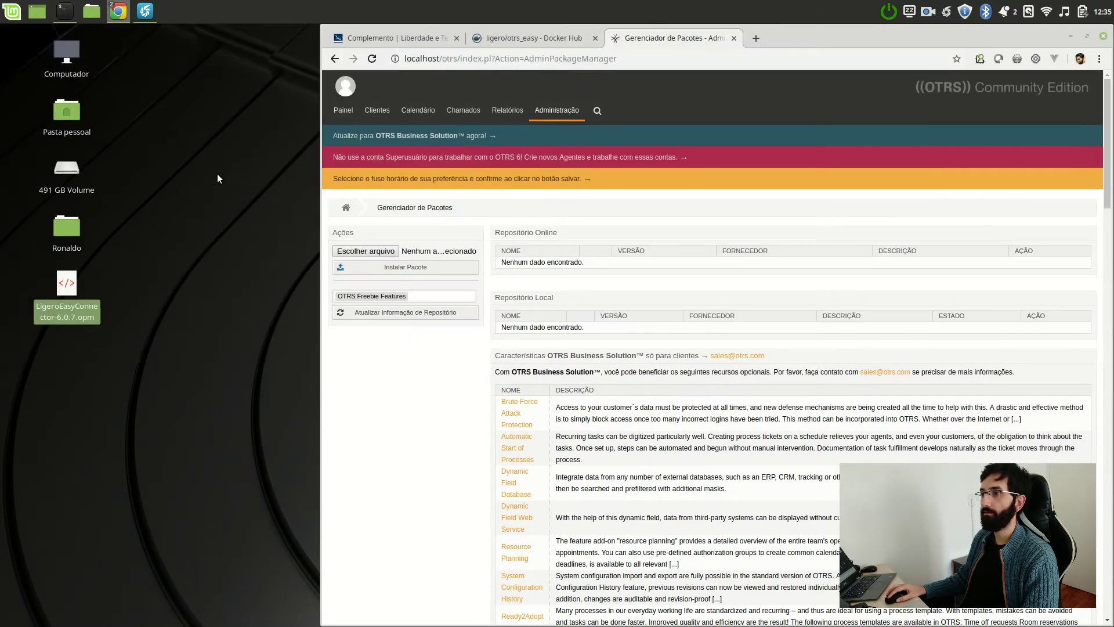
{"action": "left_click_drag", "start_coordinate": [82, 288], "coordinate": [389, 253]}
{"action": "left_click", "coordinate": [405, 267]}
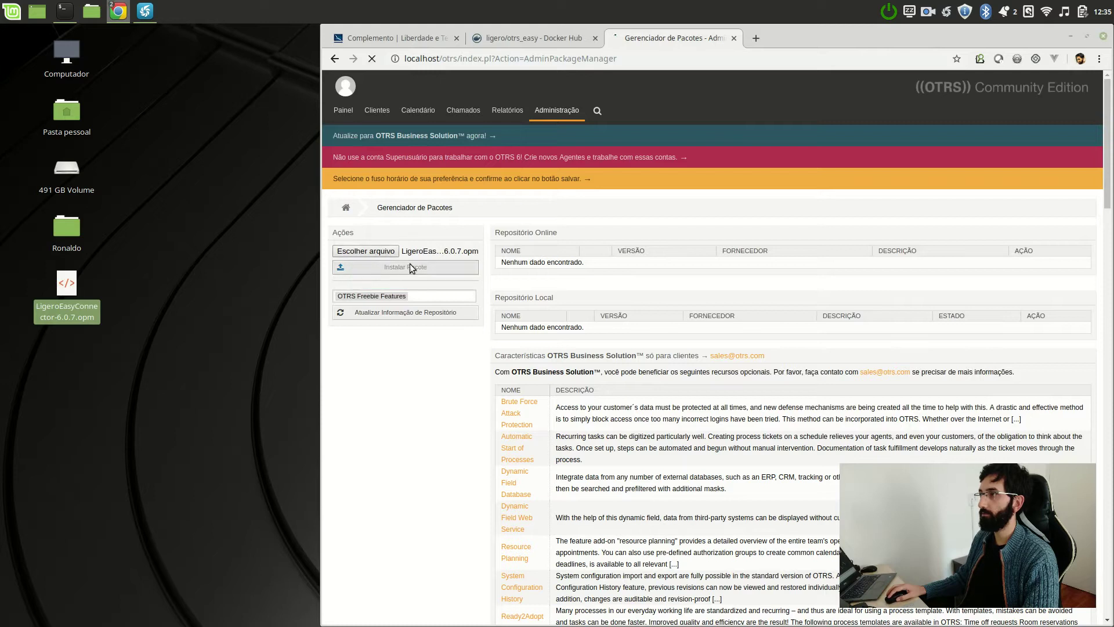
{"action": "left_click", "coordinate": [1087, 37]}
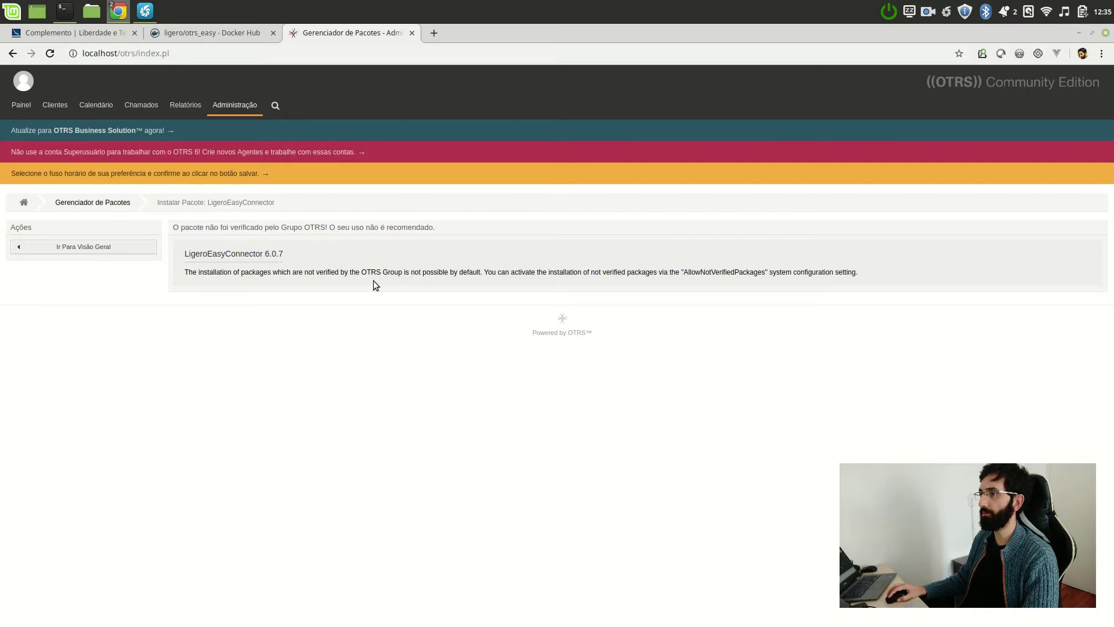
- Select the AllowNotVerifiedPackages name and open Administração's Visão Geral in a background tab
{"action": "double_click", "coordinate": [718, 274]}
{"action": "key", "text": "ctrl+c"}
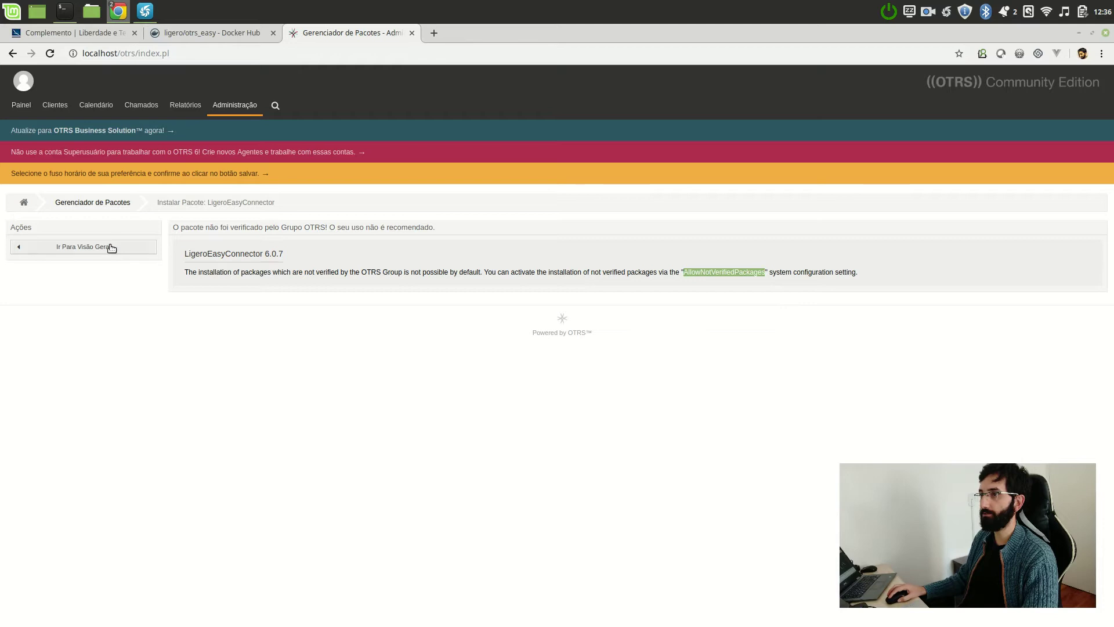
{"action": "mouse_move", "coordinate": [234, 105]}
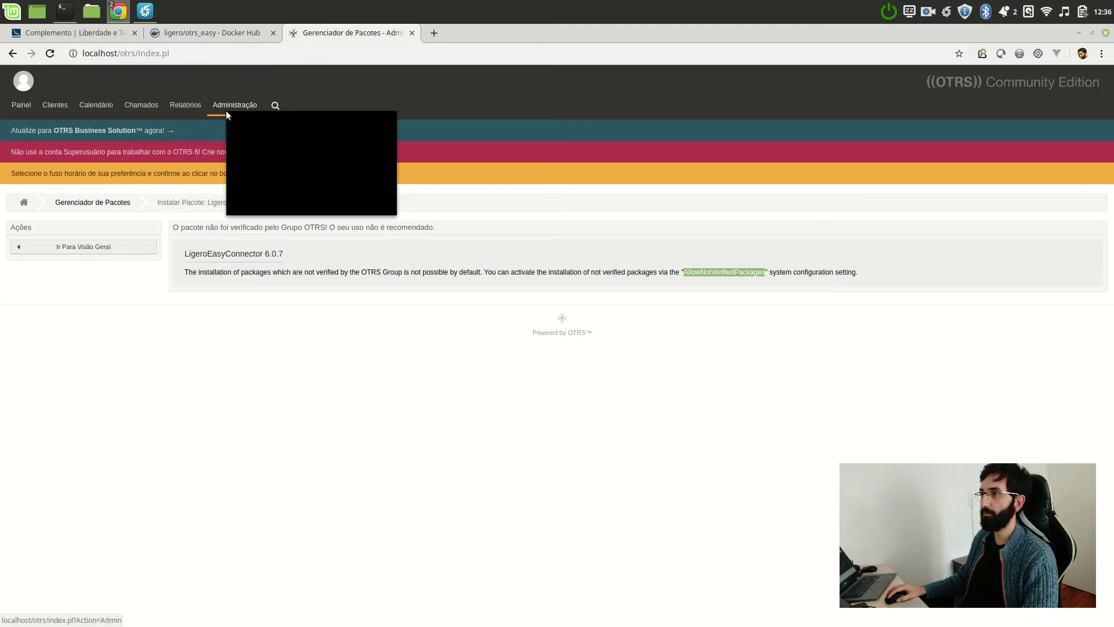
{"action": "middle_click", "coordinate": [302, 117]}
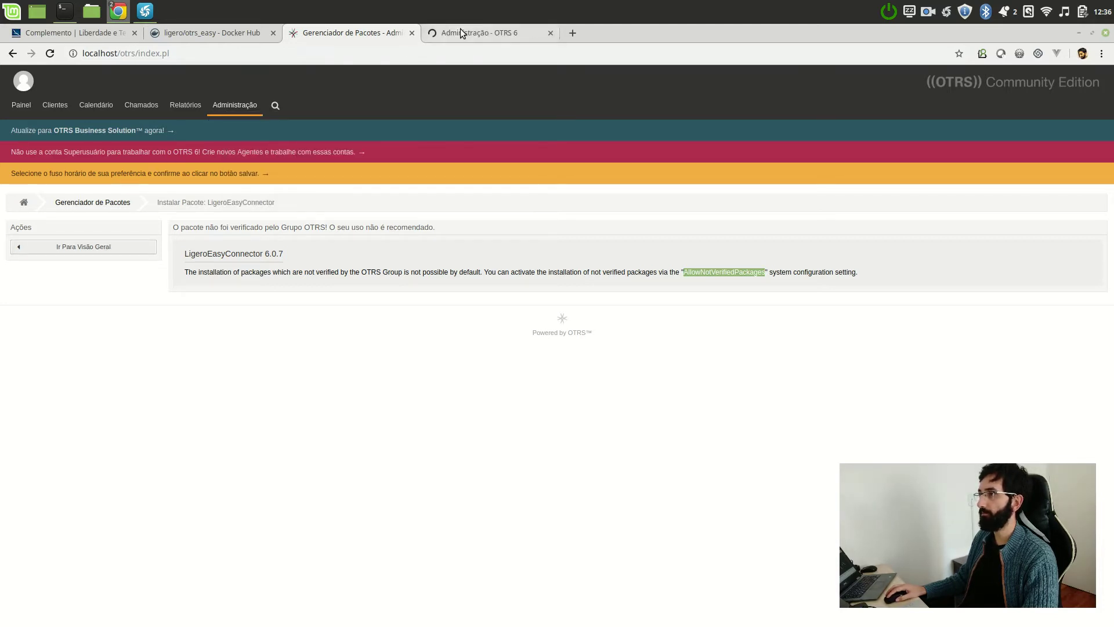
- In Configuração do Sistema, search AllowNotVerifiedPackages, tick Habilitado and save the setting
{"action": "left_click", "coordinate": [464, 33]}
{"action": "type", "text": "configu"}
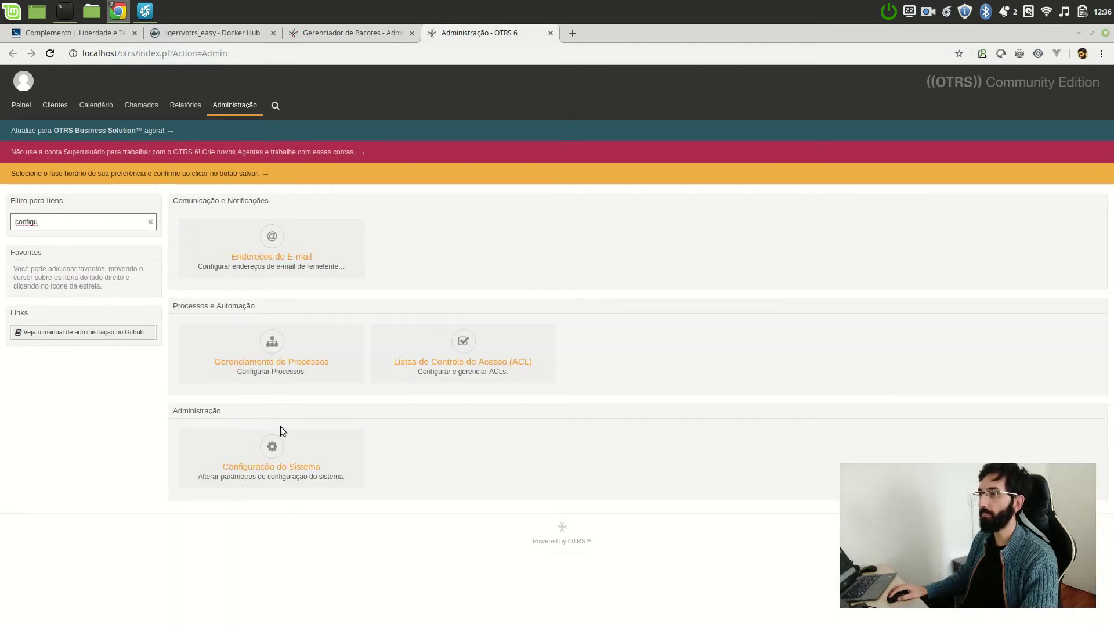
{"action": "left_click", "coordinate": [275, 440]}
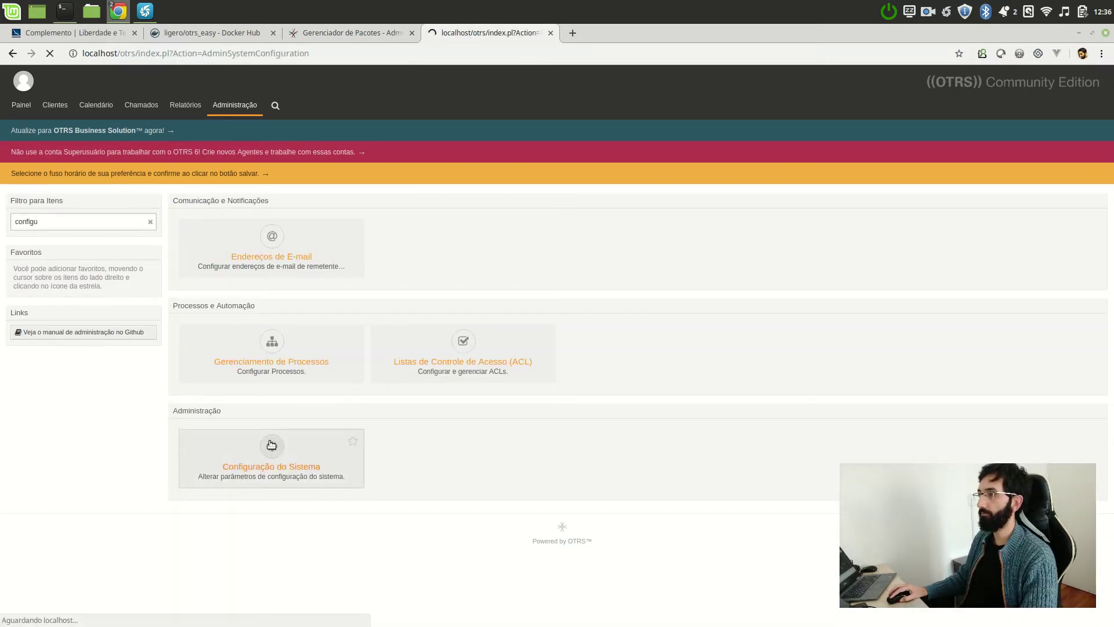
{"action": "left_click", "coordinate": [518, 362]}
{"action": "key", "text": "ctrl+v"}
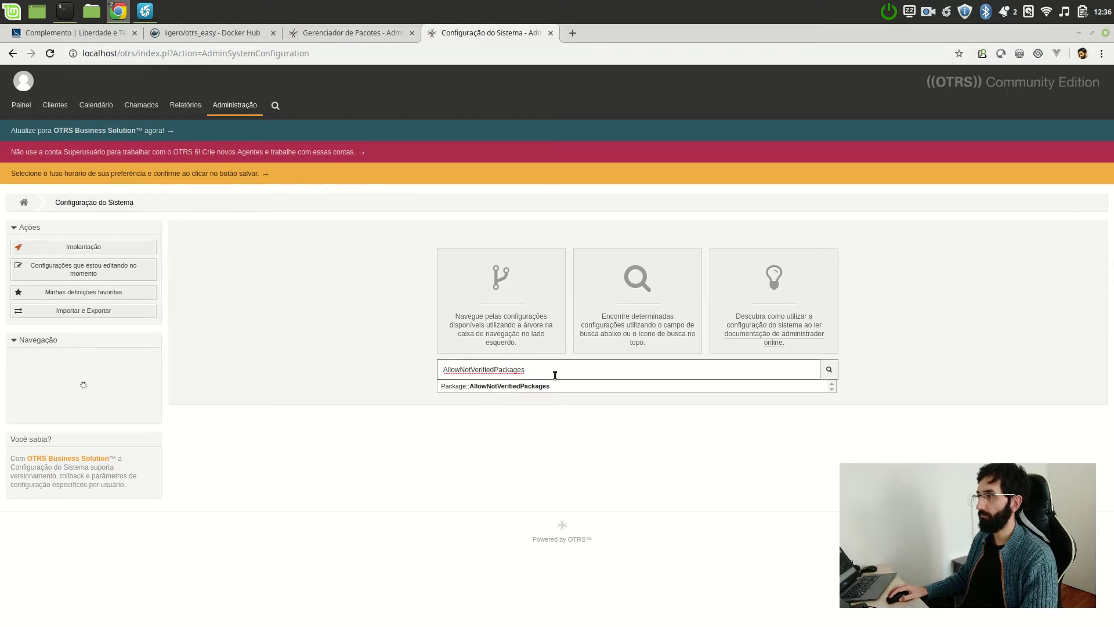
{"action": "left_click", "coordinate": [548, 387]}
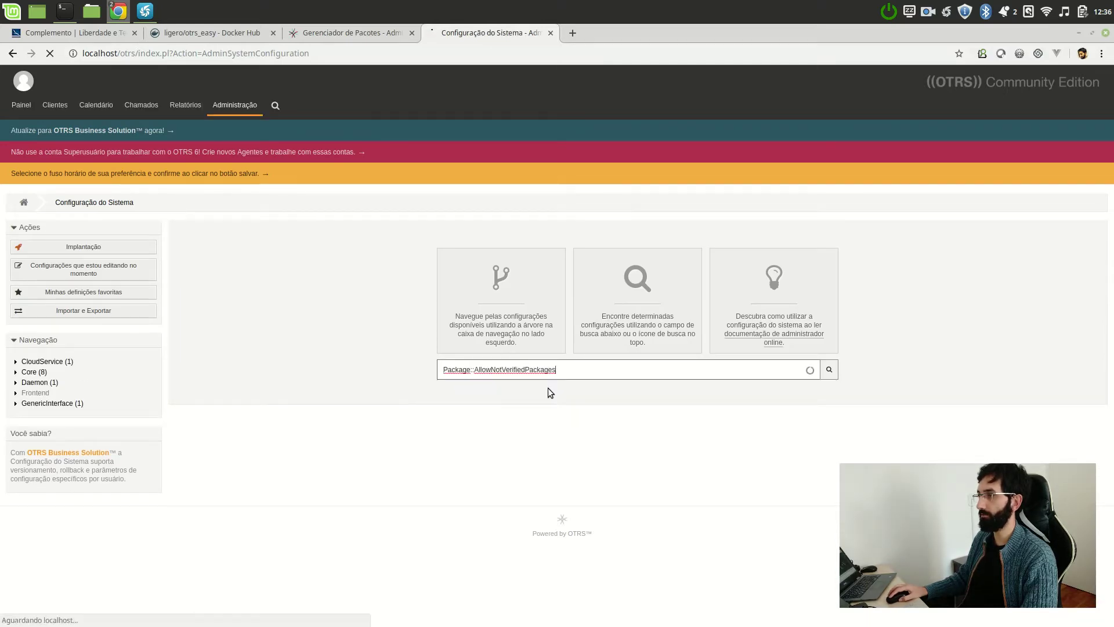
{"action": "left_click", "coordinate": [319, 253]}
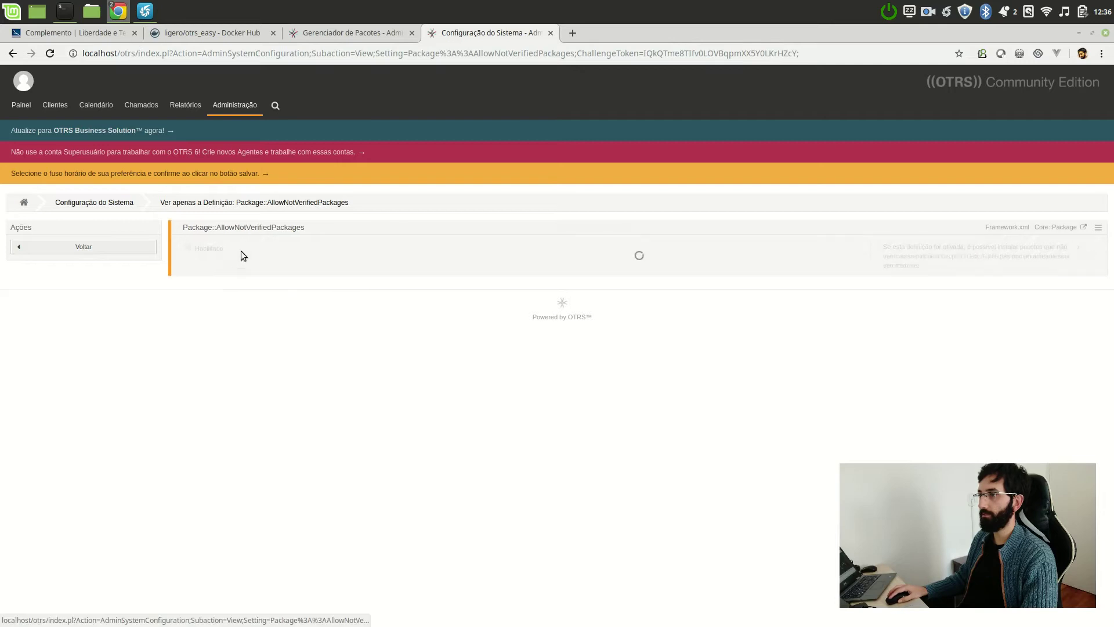
{"action": "left_click", "coordinate": [188, 248]}
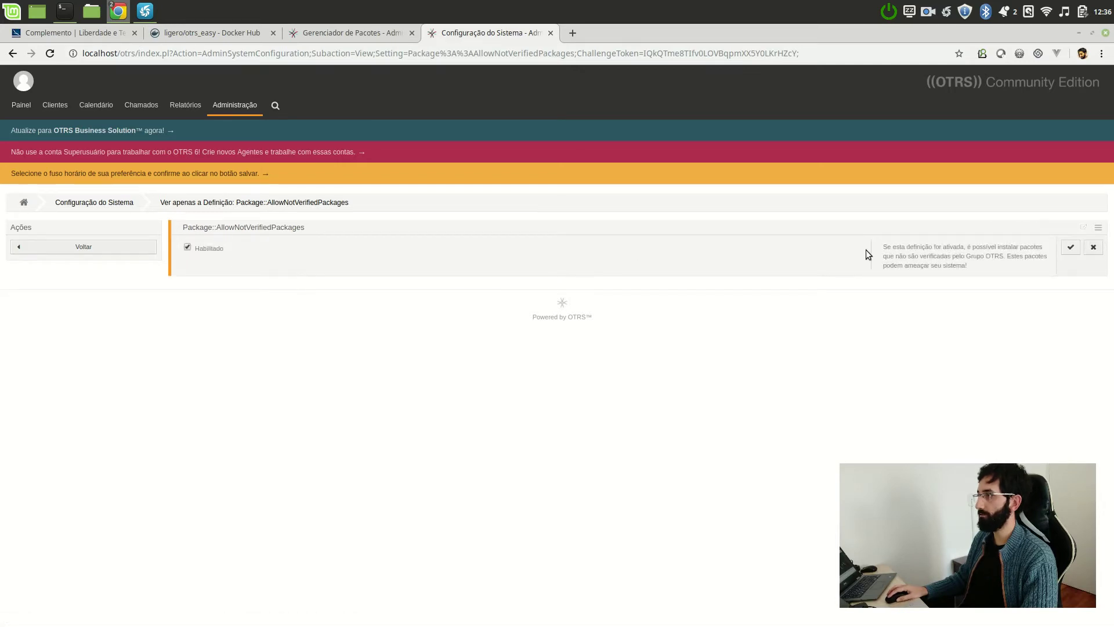
{"action": "left_click", "coordinate": [1070, 249]}
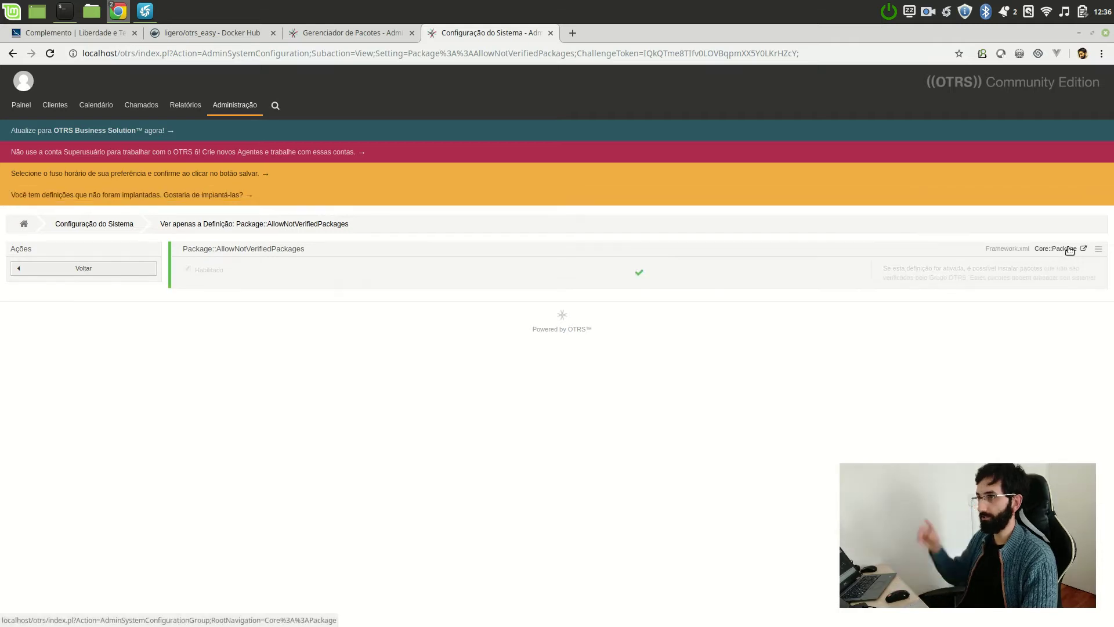
- Deploy the pending AllowNotVerifiedPackages change and return to the package installation tab
{"action": "left_click", "coordinate": [197, 196]}
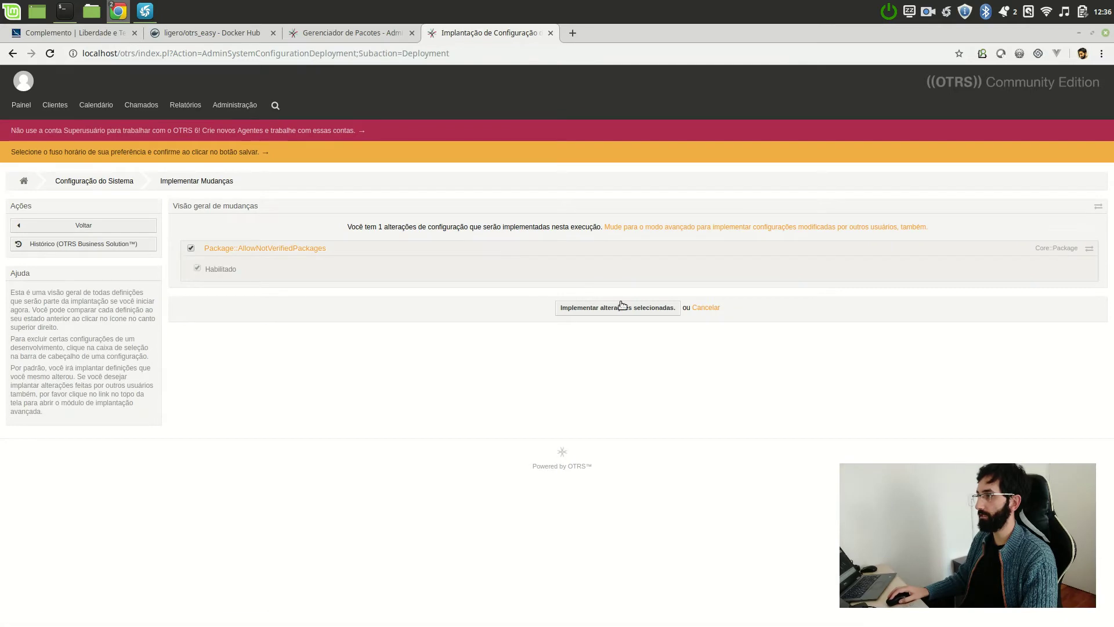
{"action": "left_click", "coordinate": [621, 308]}
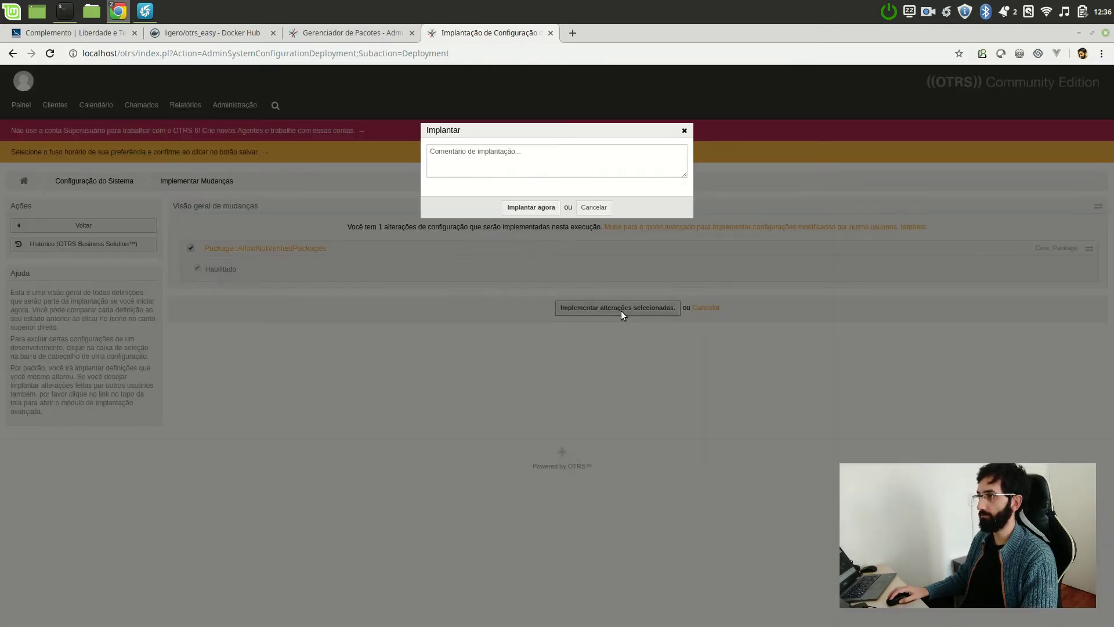
{"action": "left_click", "coordinate": [541, 207]}
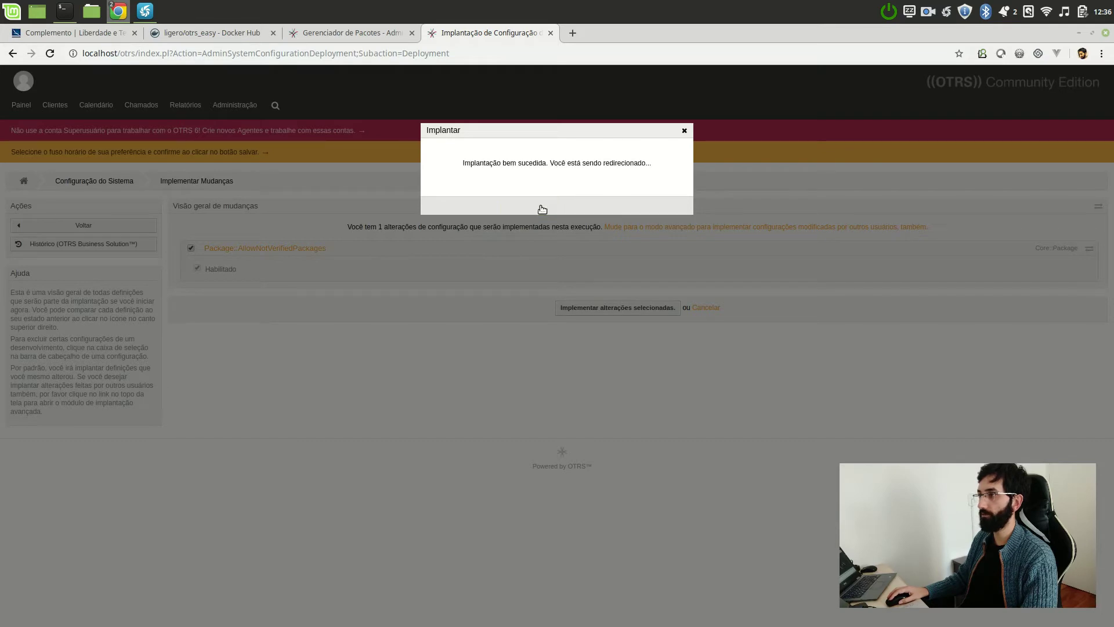
{"action": "key", "text": "ctrl+Page_Up"}
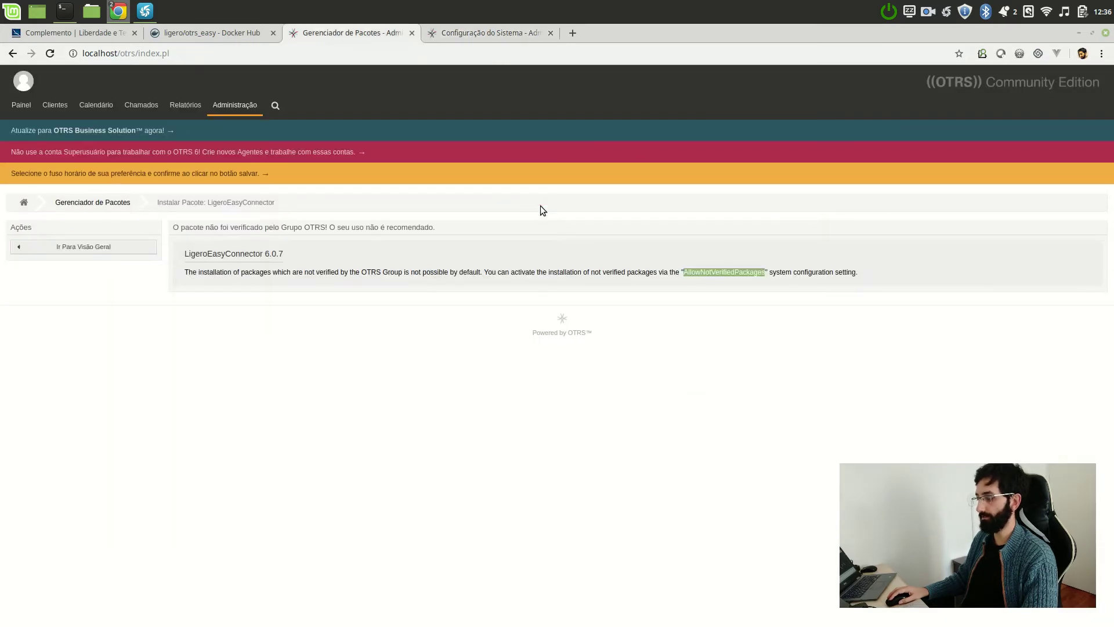
- Reload the package page, confirm resubmission, and continue installing LigeroEasyConnector 6.0.7
{"action": "key", "text": "F5"}
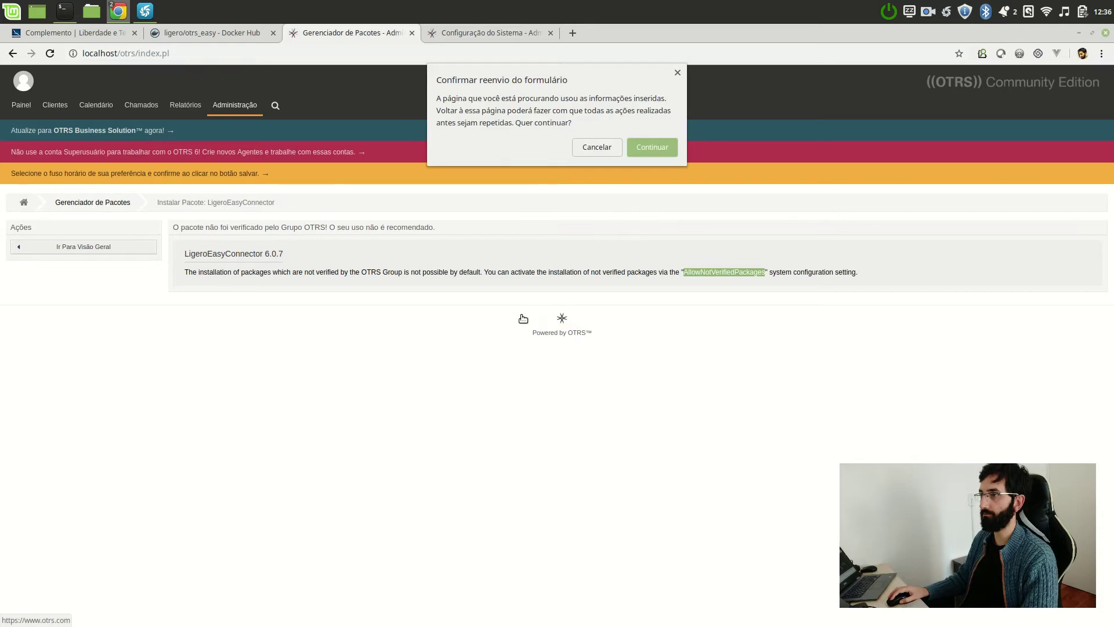
{"action": "left_click", "coordinate": [657, 145]}
{"action": "left_click", "coordinate": [200, 371]}
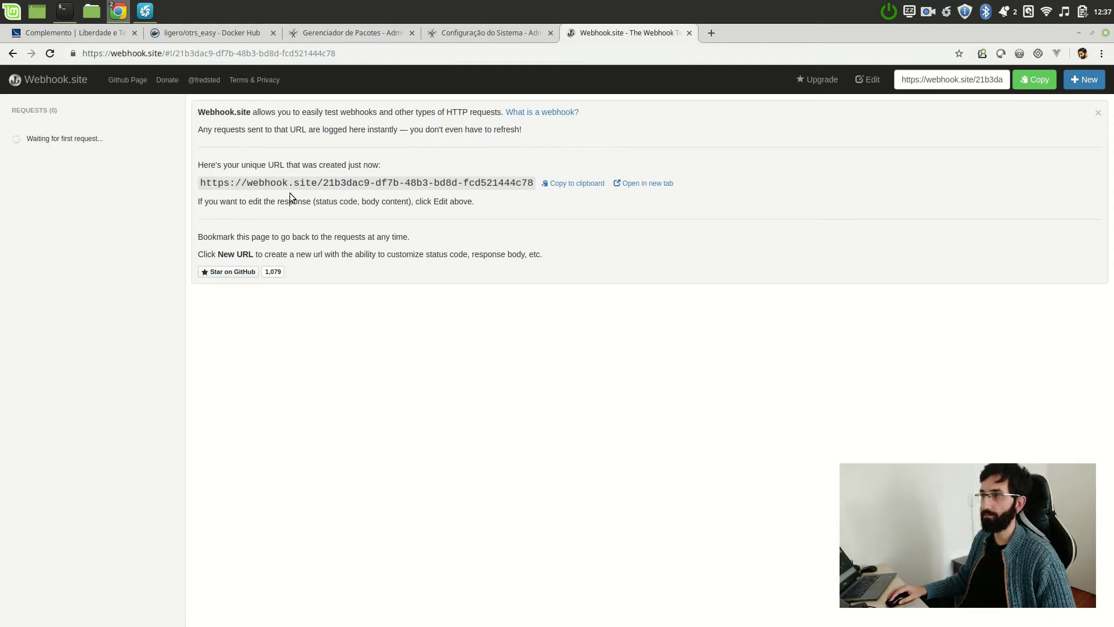
- Copy the unique Webhook.site URL and return to the OTRS System Configuration tab
{"action": "left_click_drag", "start_coordinate": [215, 182], "coordinate": [510, 185]}
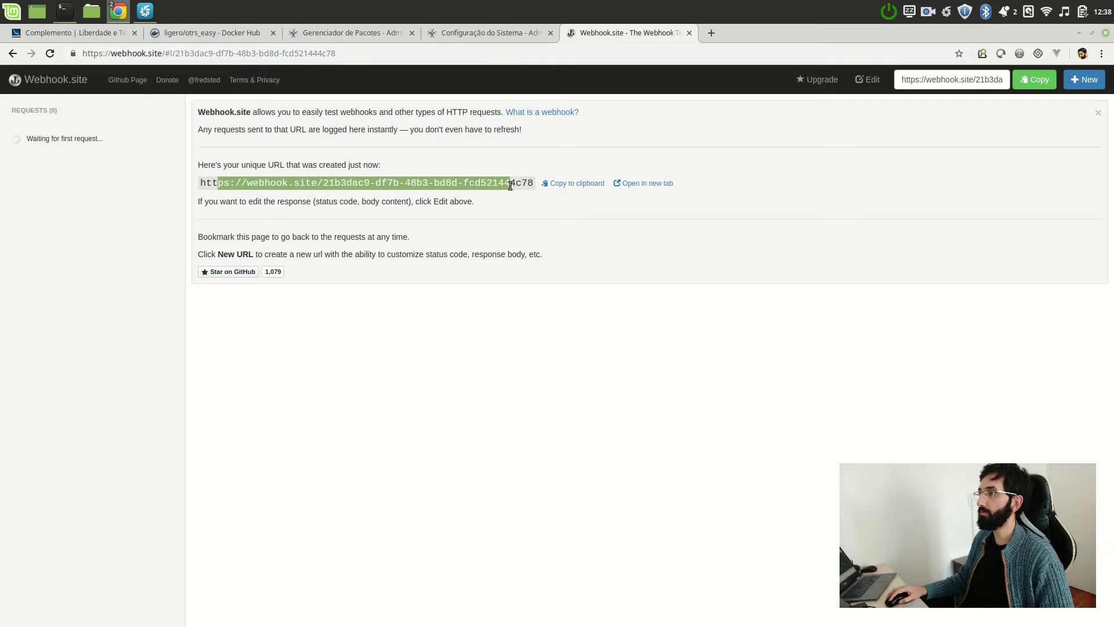
{"action": "left_click", "coordinate": [510, 185]}
{"action": "left_click", "coordinate": [523, 30]}
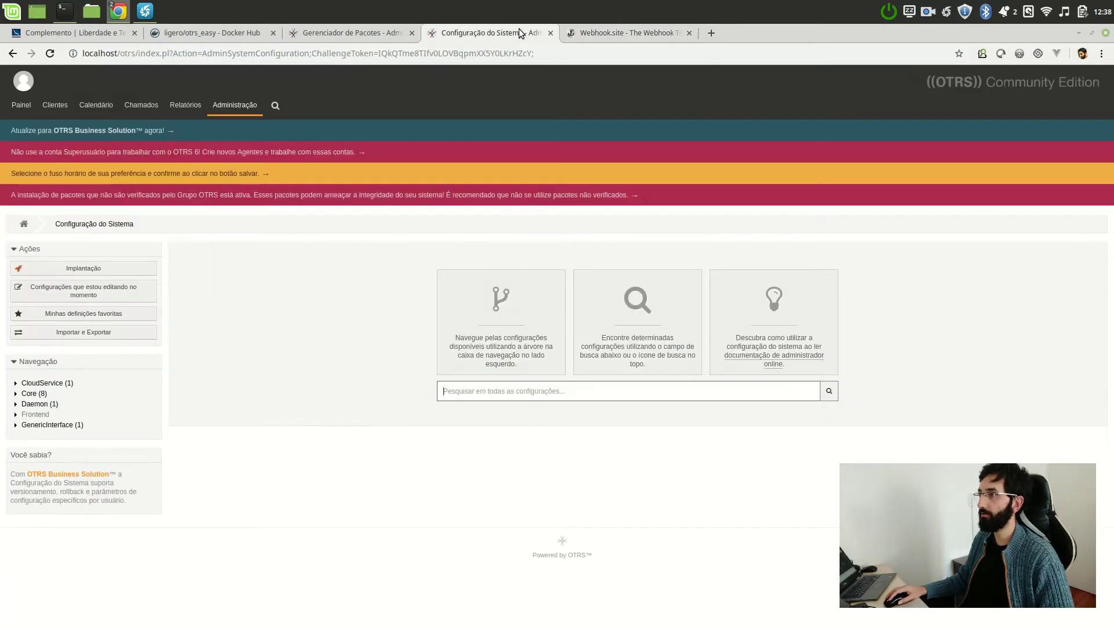
- Filter the administration items for 'web' and star Web Services as a favourite
{"action": "left_click", "coordinate": [227, 109]}
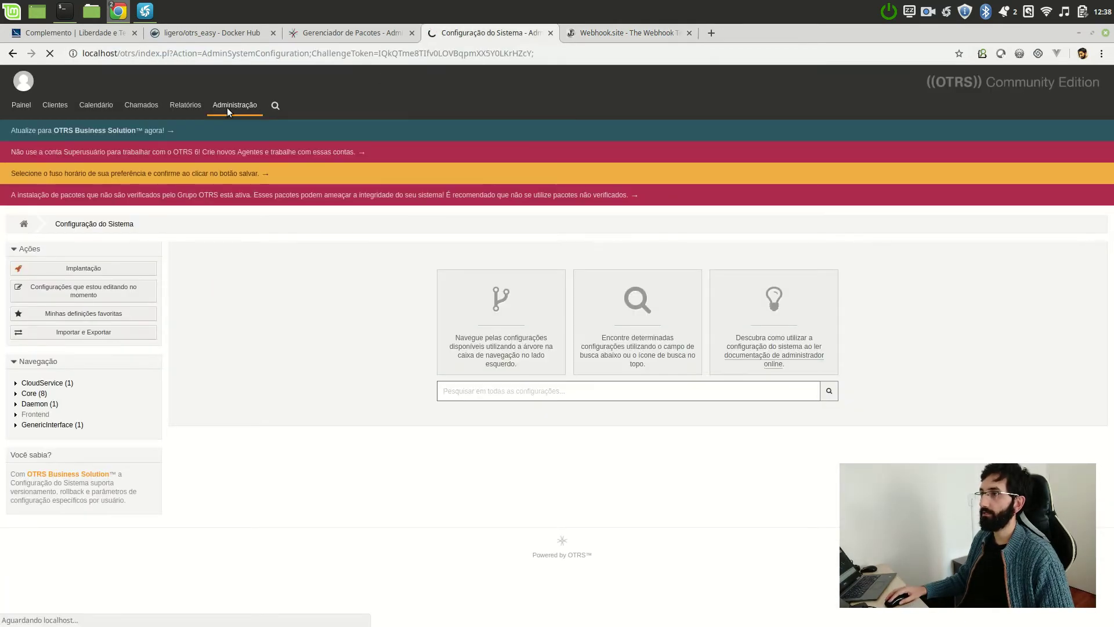
{"action": "left_click", "coordinate": [94, 243]}
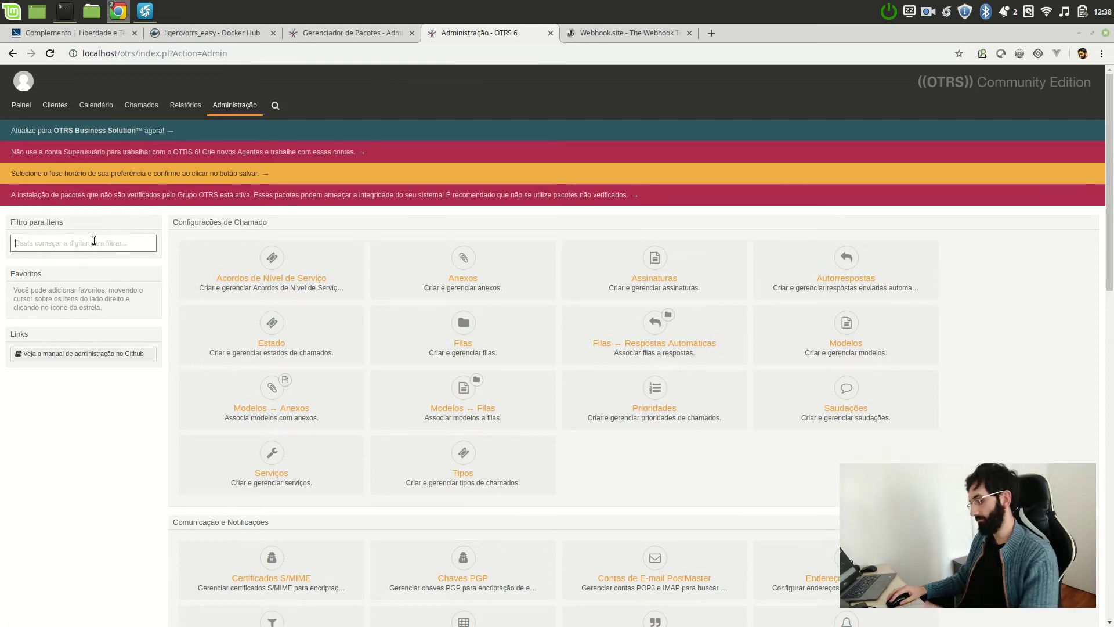
{"action": "type", "text": "web"}
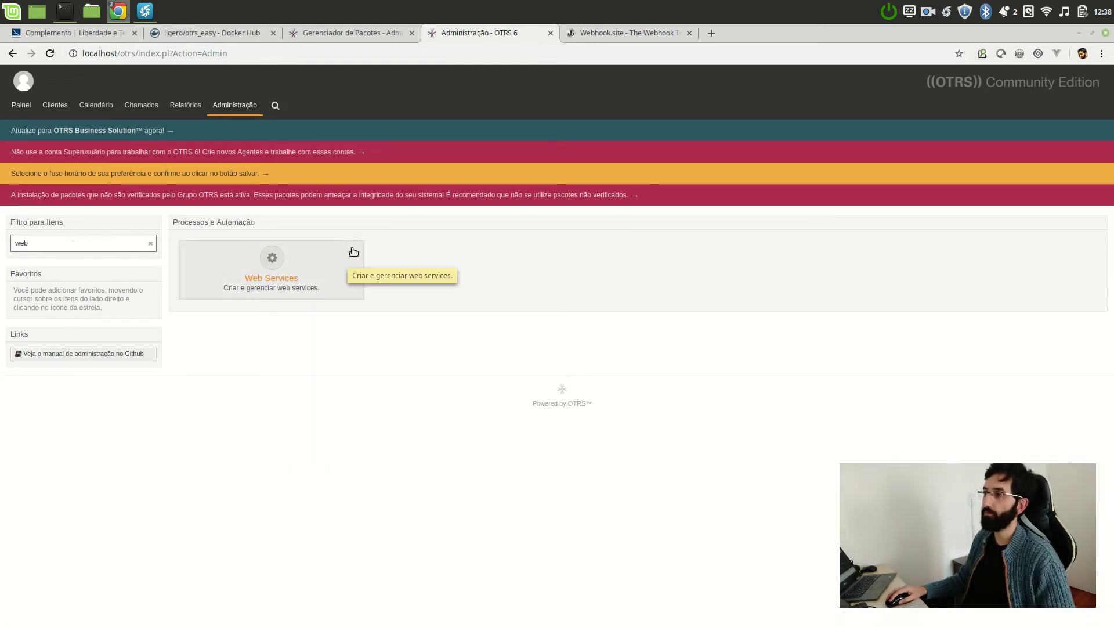
{"action": "left_click", "coordinate": [354, 255]}
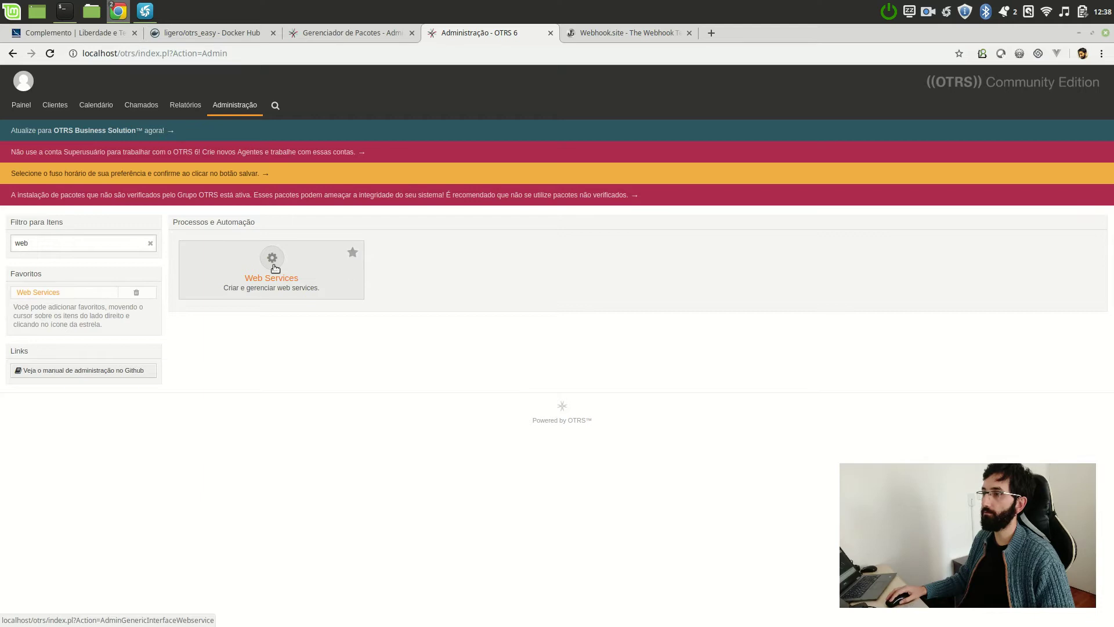
- Open Web Services management and start a new web service, focusing its name field
{"action": "left_click", "coordinate": [242, 109]}
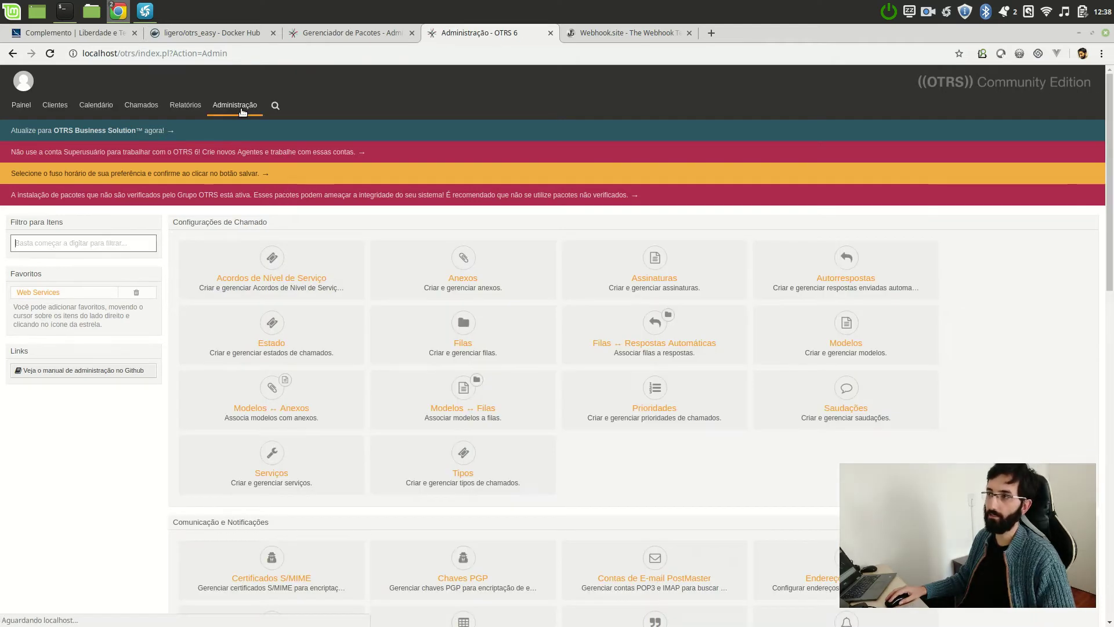
{"action": "mouse_move", "coordinate": [241, 110]}
{"action": "left_click", "coordinate": [248, 138]}
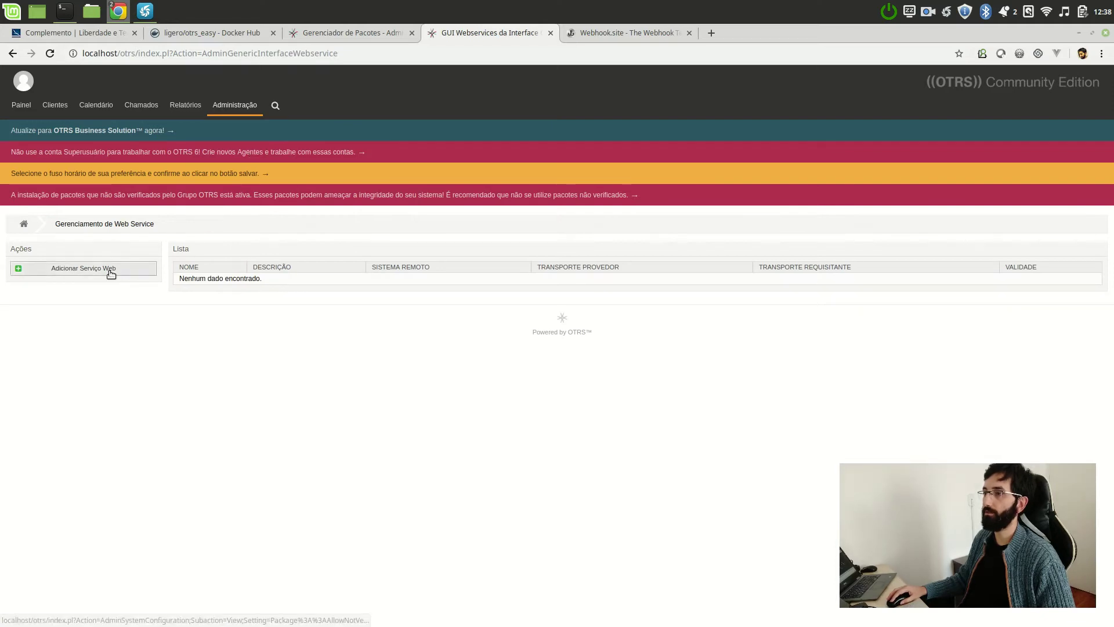
{"action": "left_click", "coordinate": [110, 272]}
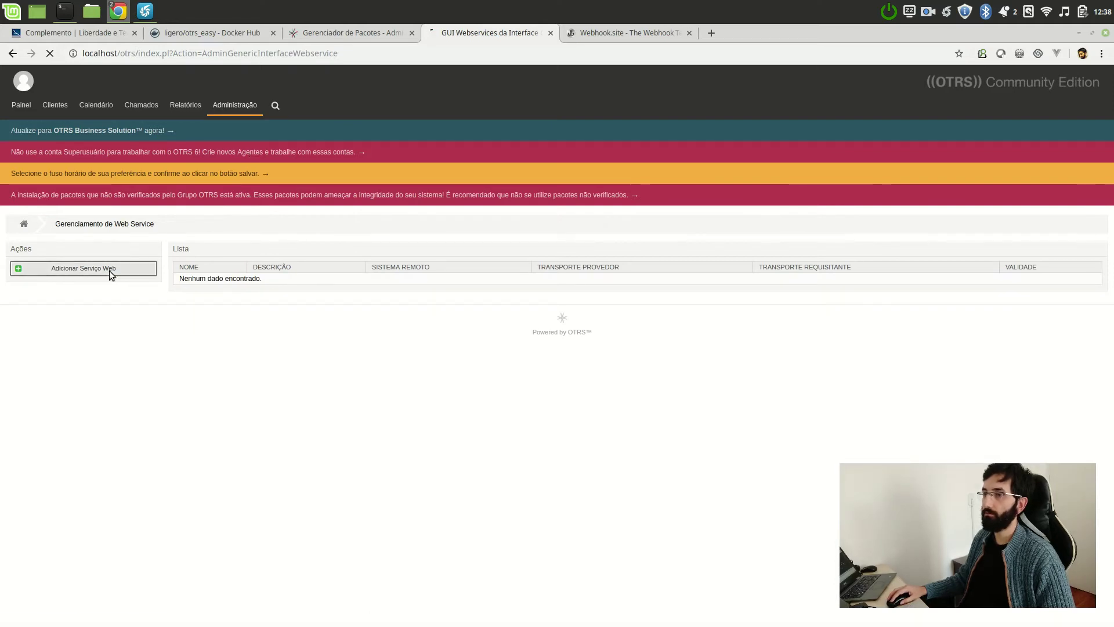
{"action": "left_click", "coordinate": [413, 267]}
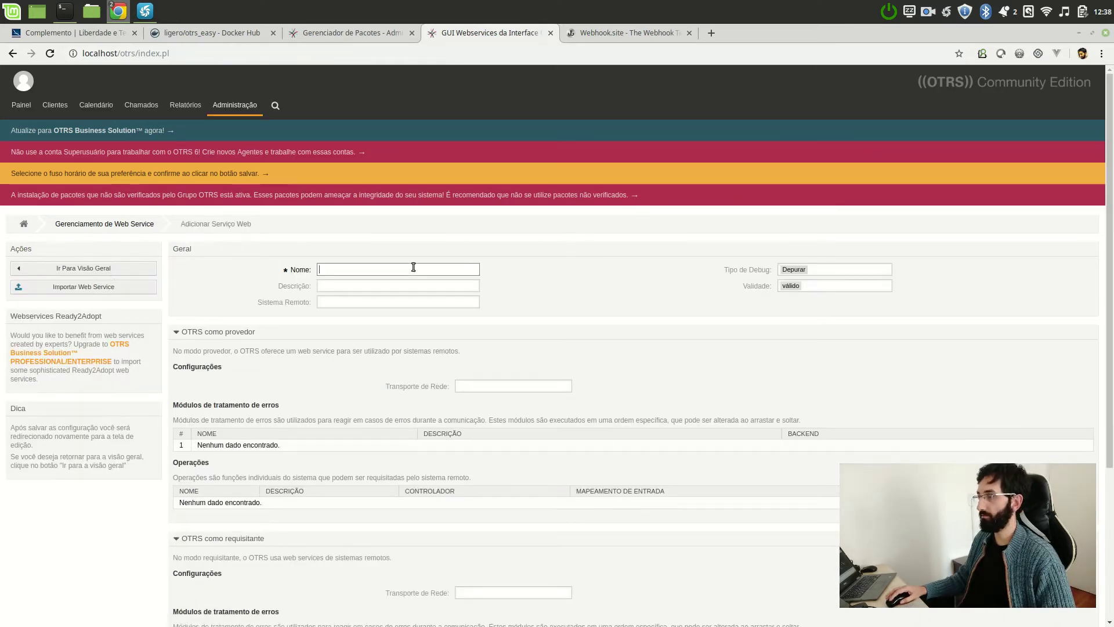
- Replace the web service Nome field text with CriarChamadoEmSistemaExterno
{"action": "type", "text": "CriarChamadoSistemaX"}
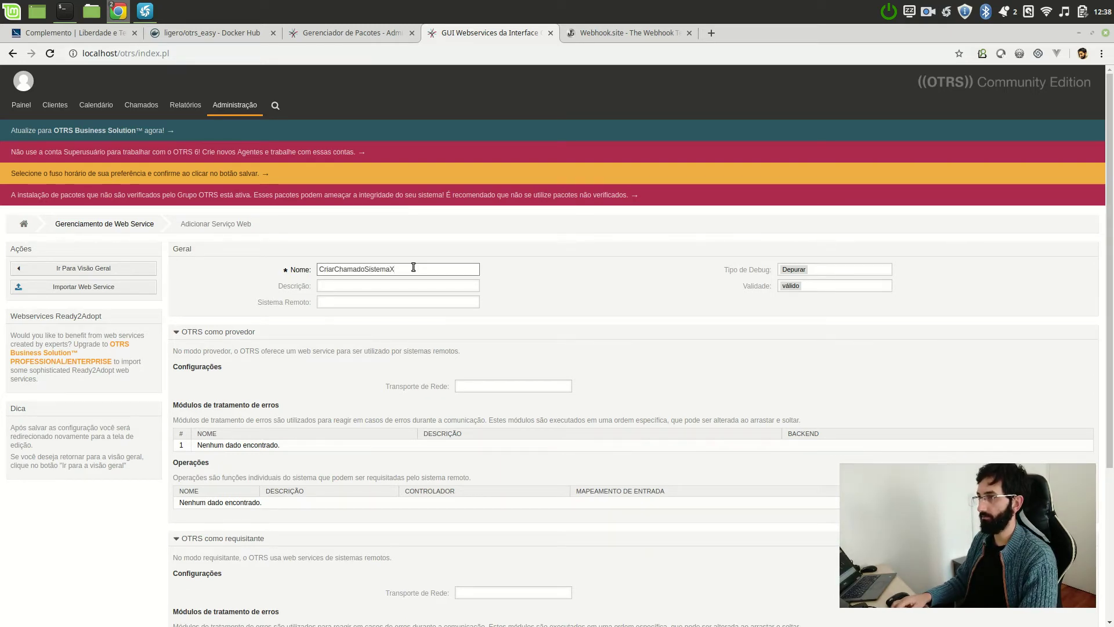
{"action": "key", "text": "ctrl+a"}
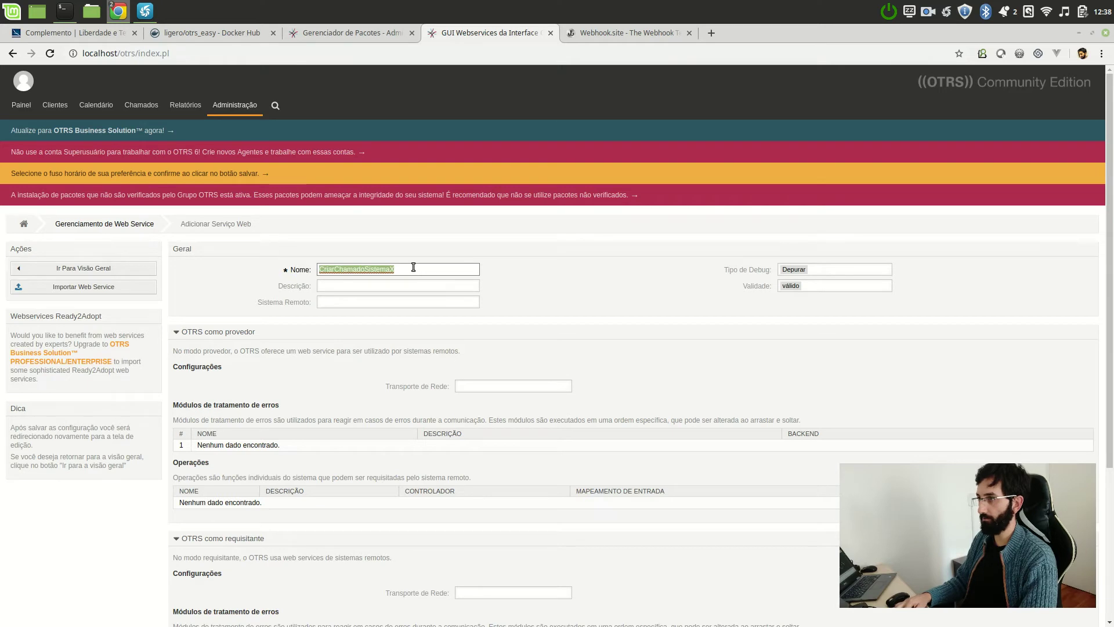
{"action": "type", "text": "CriarChamadoEm"}
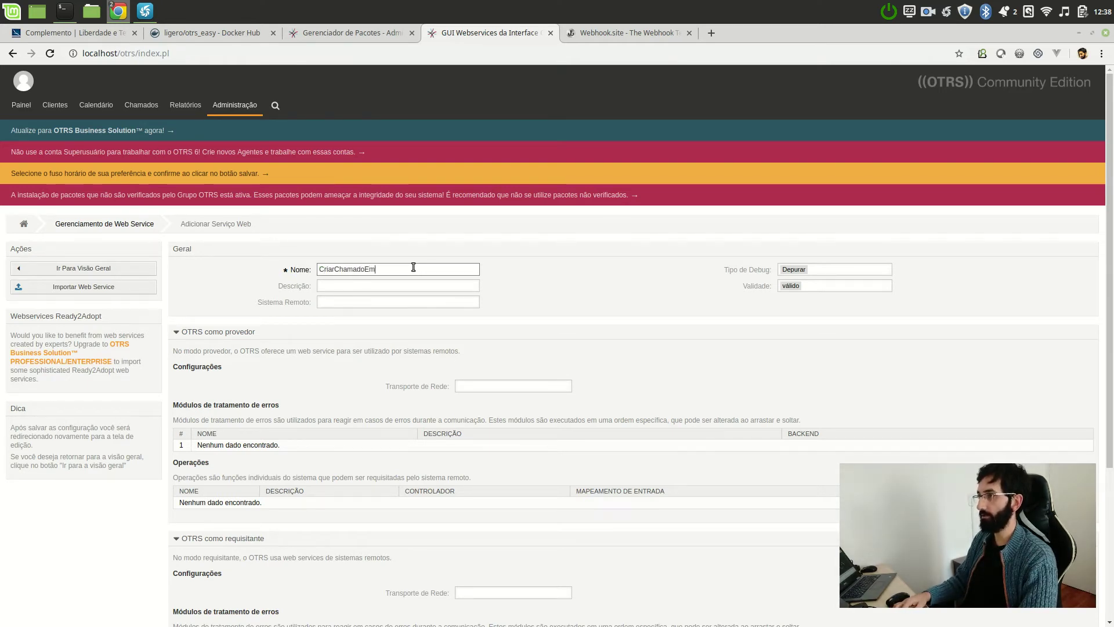
{"action": "type", "text": "SistemaExterno"}
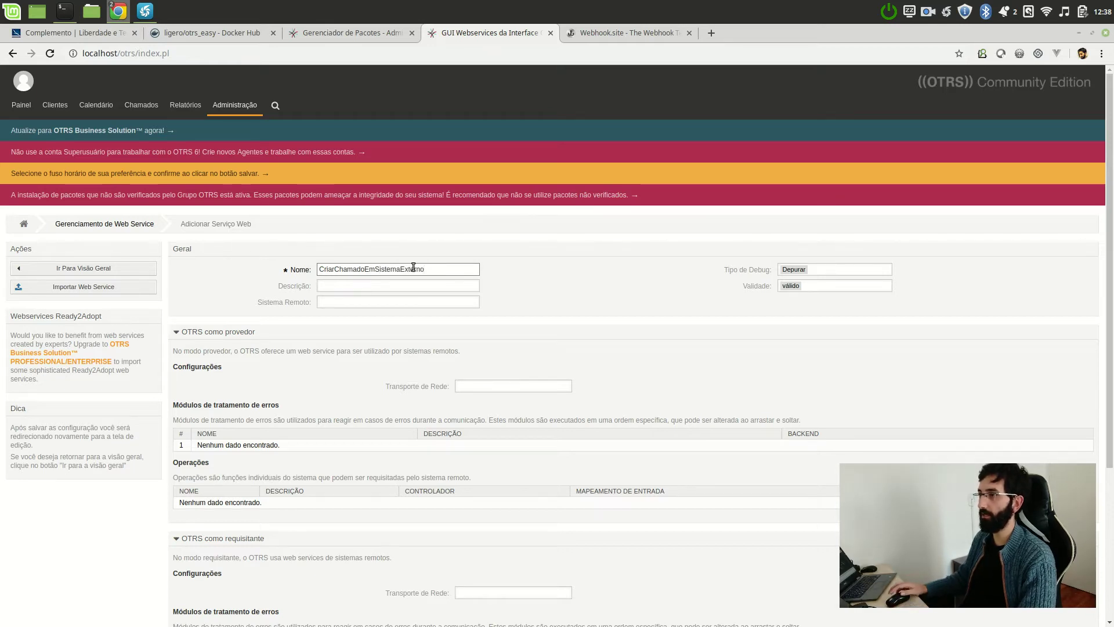
{"action": "scroll", "coordinate": [413, 267], "scroll_direction": "down", "scroll_amount": 4}
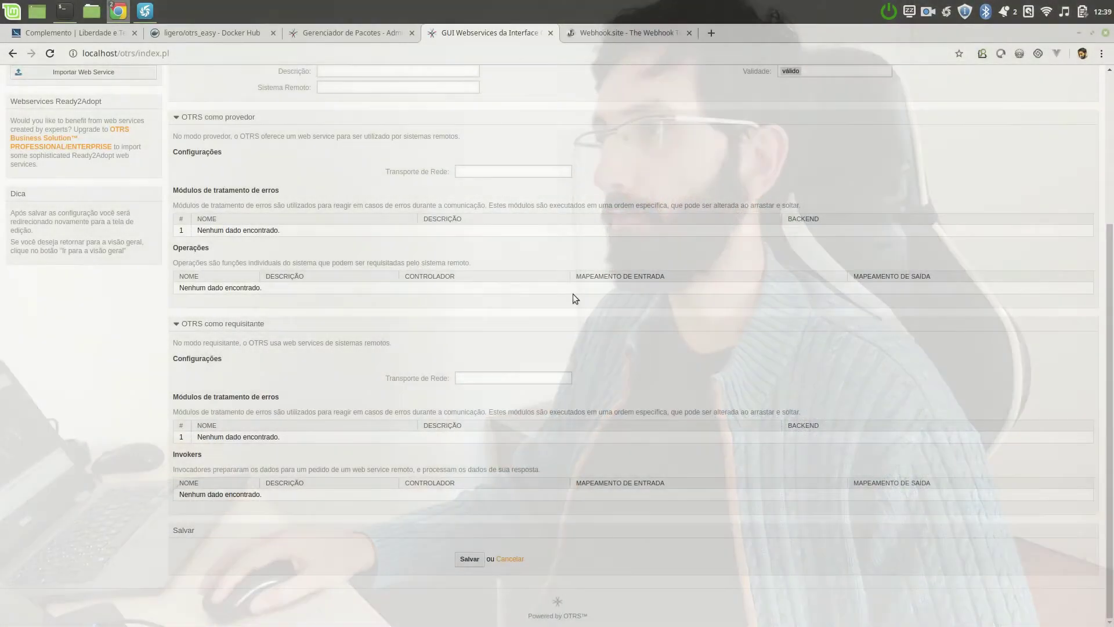
{"action": "scroll", "coordinate": [572, 294], "scroll_direction": "up", "scroll_amount": 5}
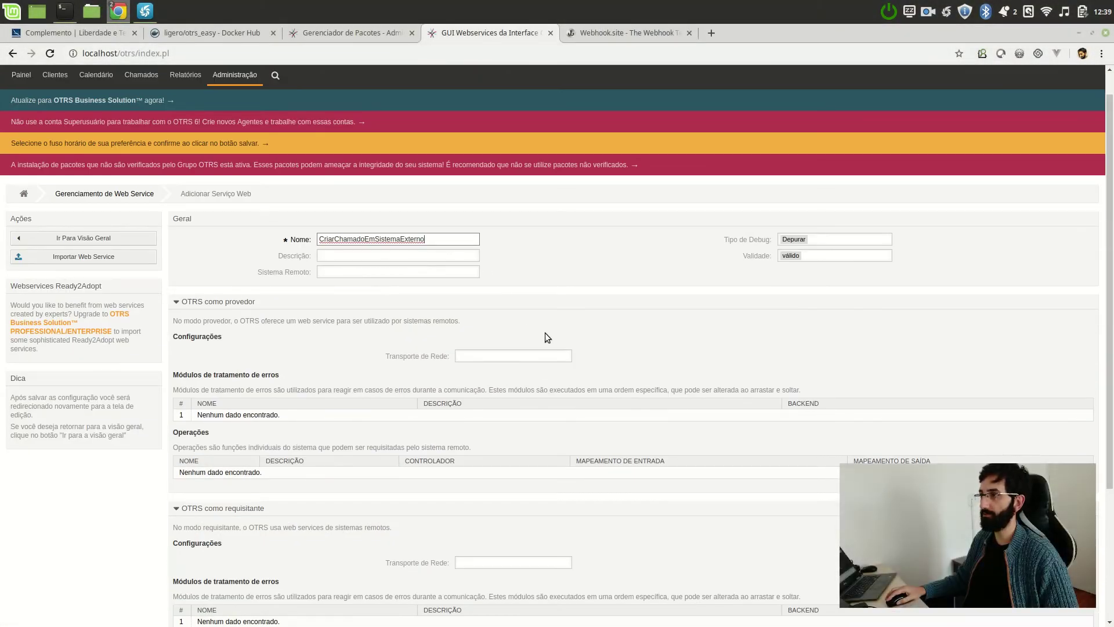
- Set the requester network transport to HTTP::REST and save the web service
{"action": "scroll", "coordinate": [545, 333], "scroll_direction": "down", "scroll_amount": 3}
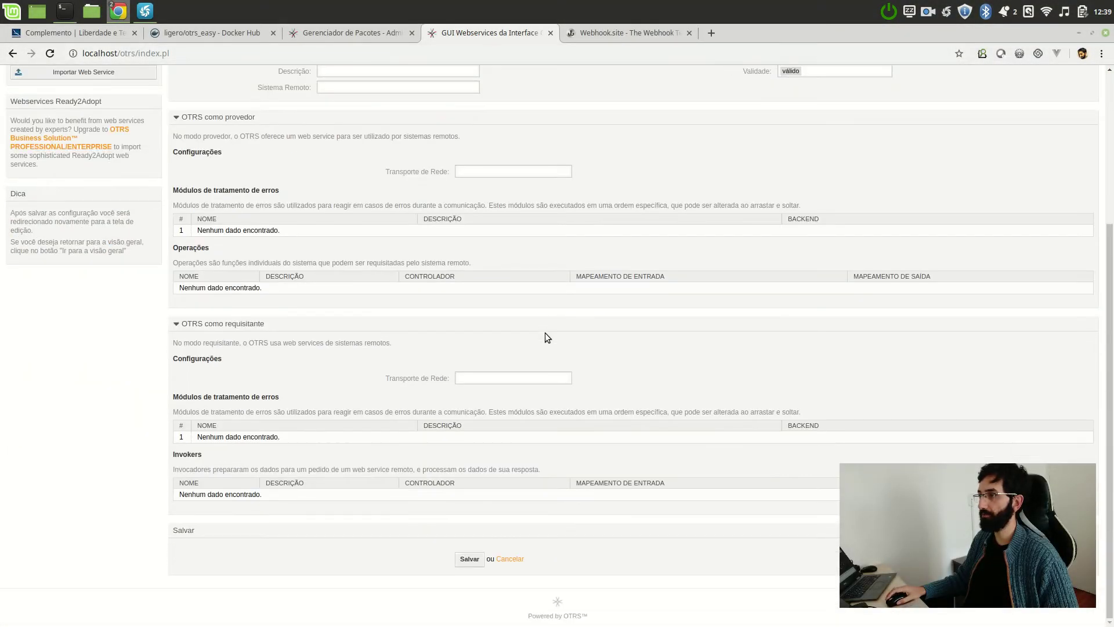
{"action": "left_click", "coordinate": [500, 378]}
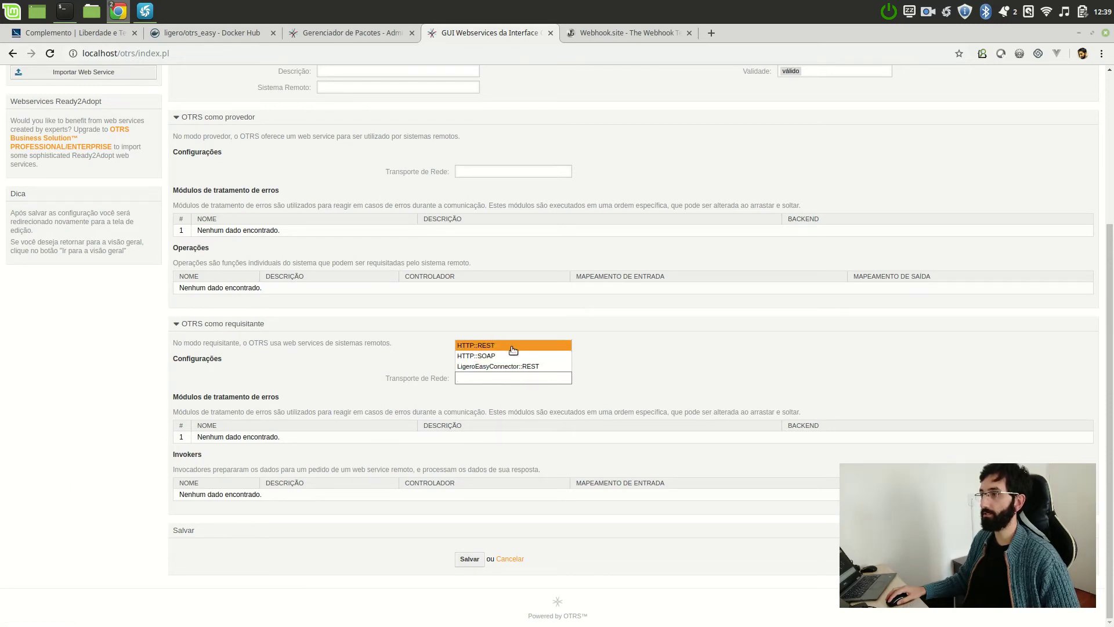
{"action": "left_click", "coordinate": [513, 350]}
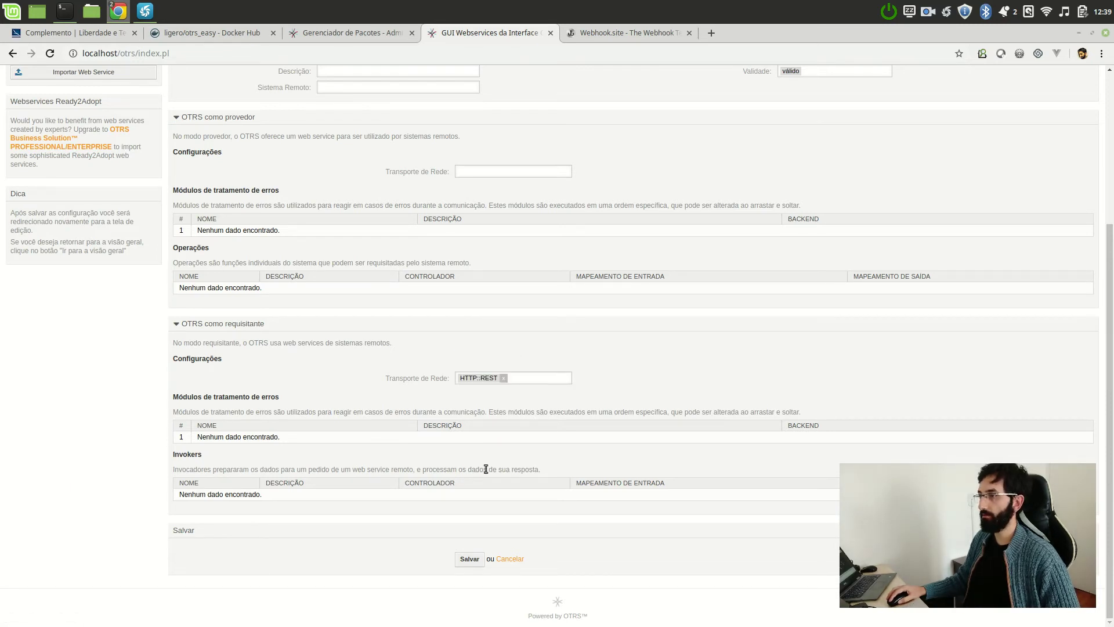
{"action": "left_click", "coordinate": [475, 561]}
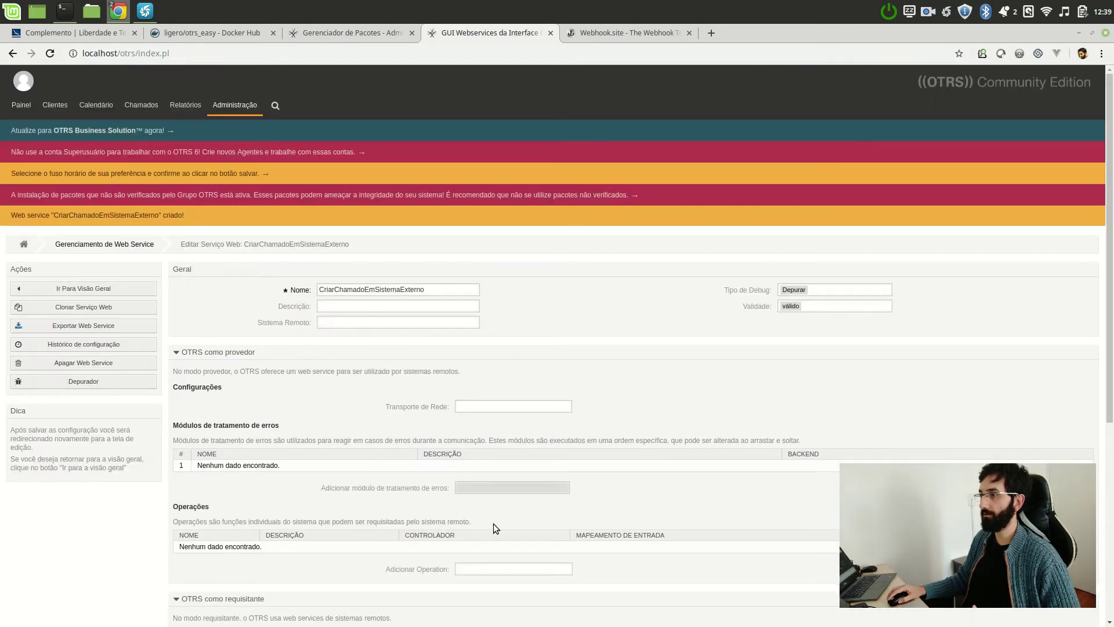
- Add a Ligero::LigeroEasyConnector invoker to the web service
{"action": "scroll", "coordinate": [507, 473], "scroll_direction": "down", "scroll_amount": 5}
{"action": "scroll", "coordinate": [691, 499], "scroll_direction": "down", "scroll_amount": 2}
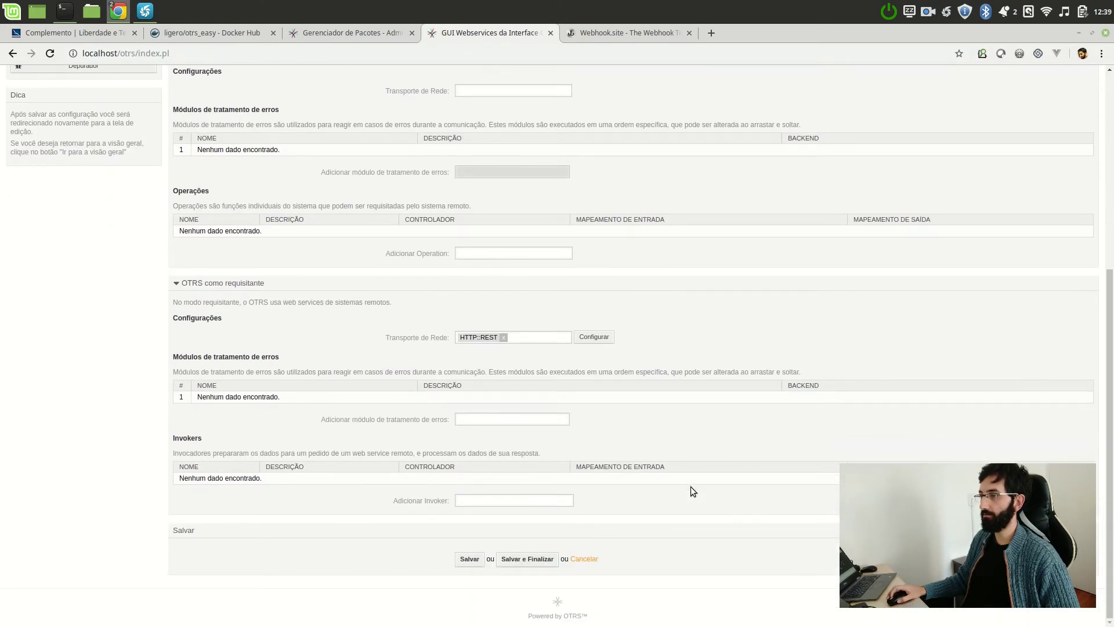
{"action": "left_click", "coordinate": [493, 502]}
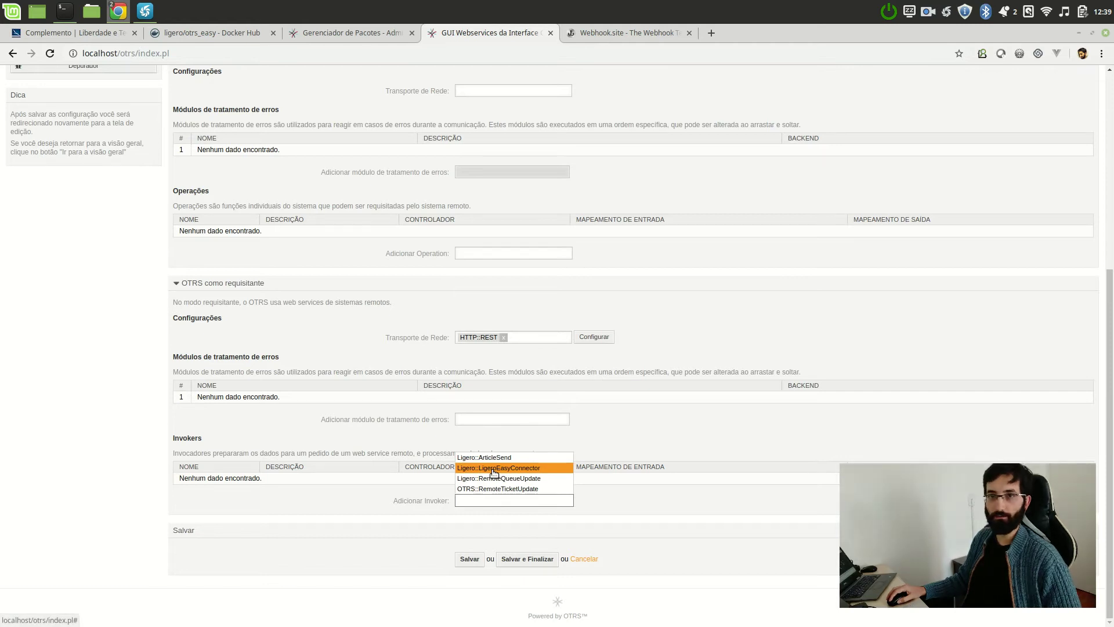
{"action": "left_click", "coordinate": [494, 469]}
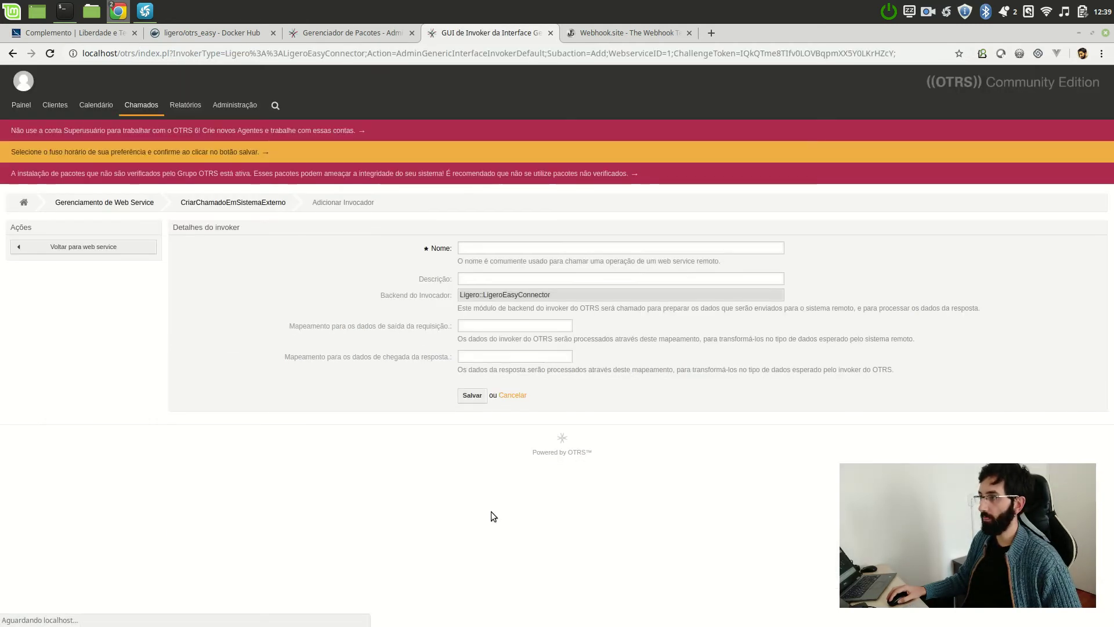
- Name the Ligero::LigeroEasyConnector invoker CriarChamado and save it
{"action": "left_click", "coordinate": [490, 248]}
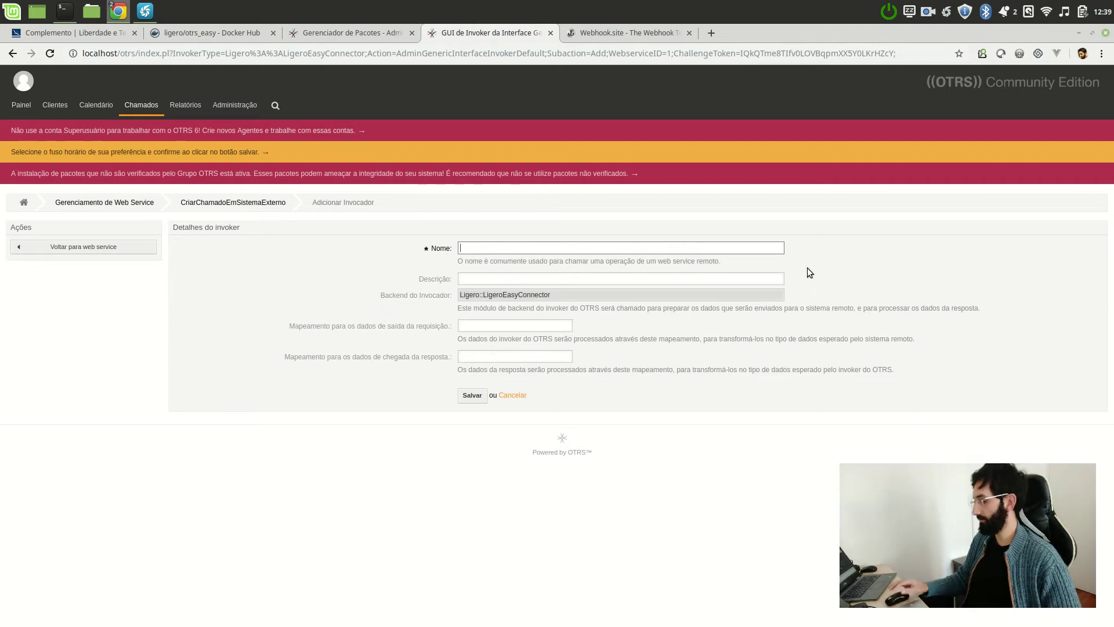
{"action": "type", "text": "C"}
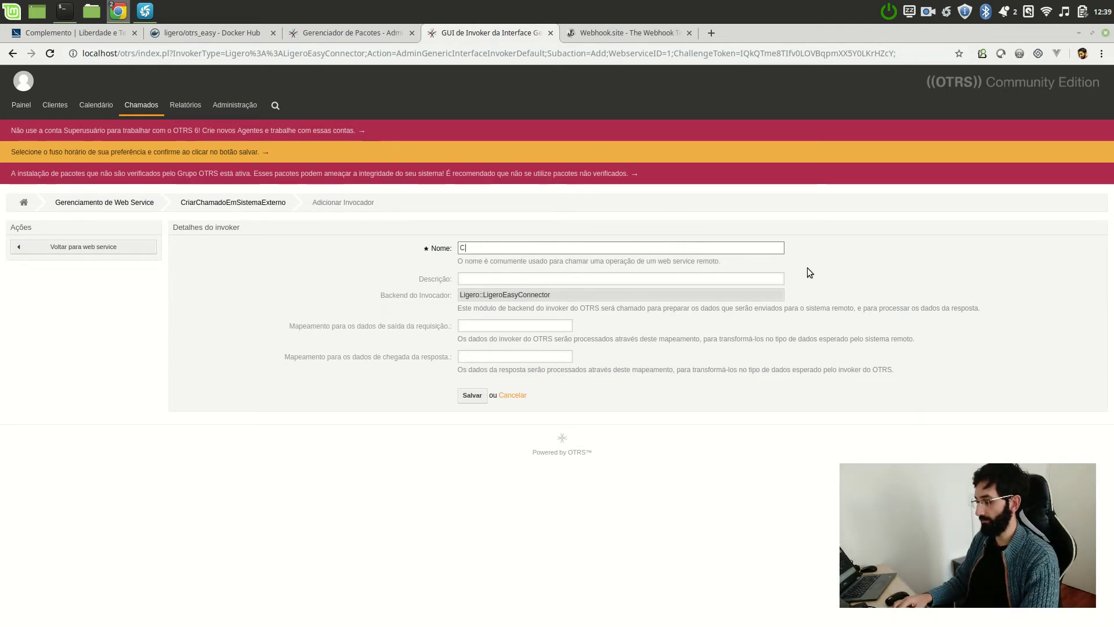
{"action": "type", "text": "riarChamado"}
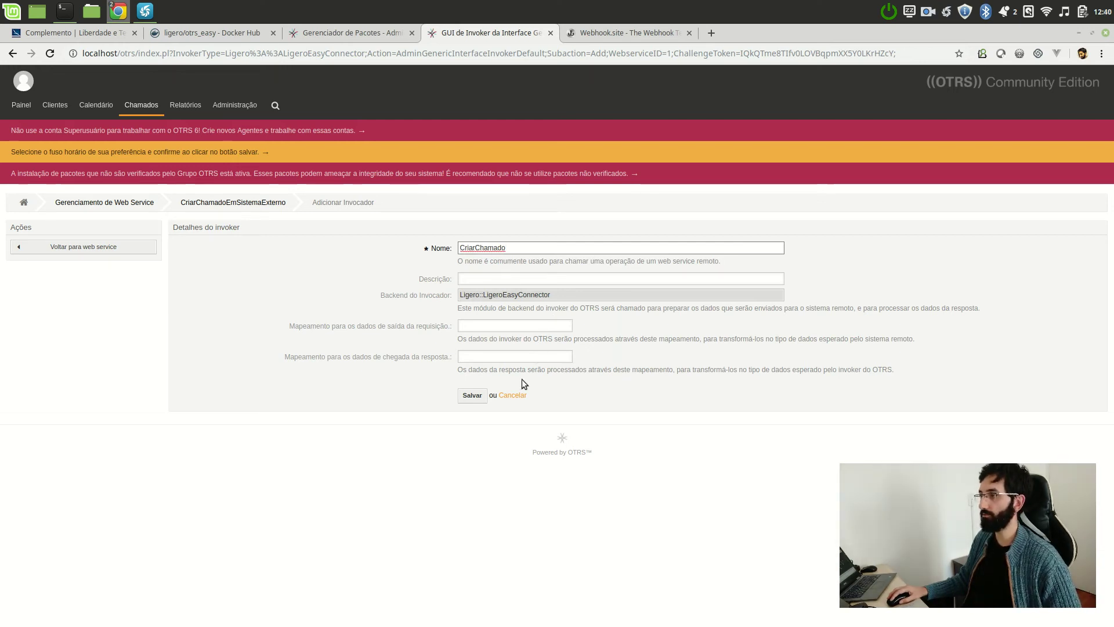
{"action": "left_click", "coordinate": [474, 395]}
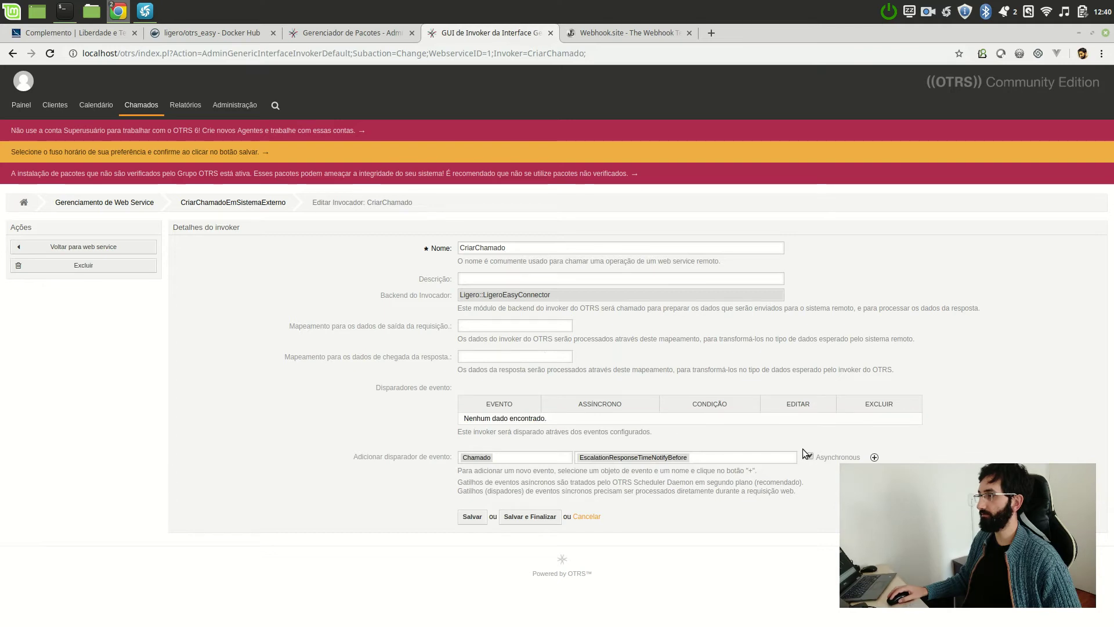
- Add TicketQueueUpdate as a synchronous ticket event trigger on the CriarChamado invoker
{"action": "left_click", "coordinate": [630, 457]}
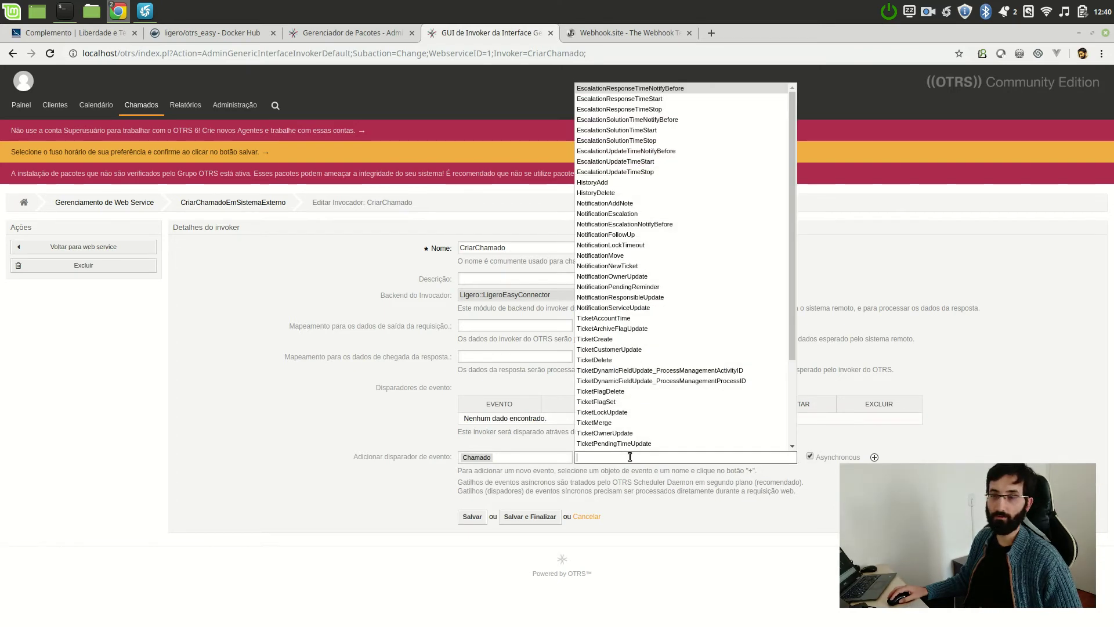
{"action": "type", "text": "que"}
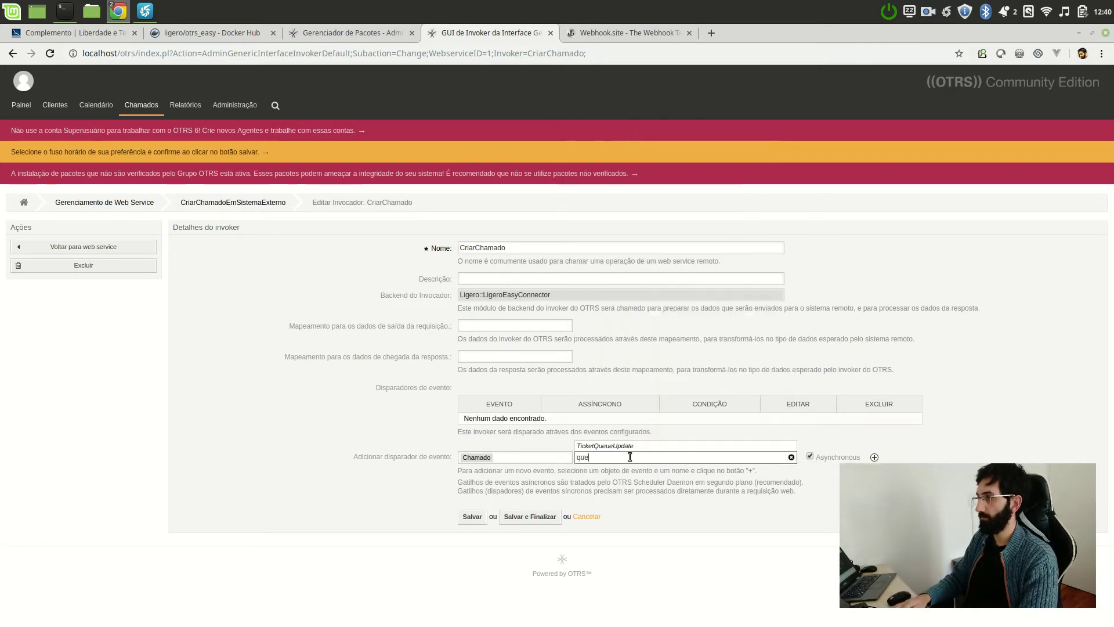
{"action": "left_click", "coordinate": [690, 446]}
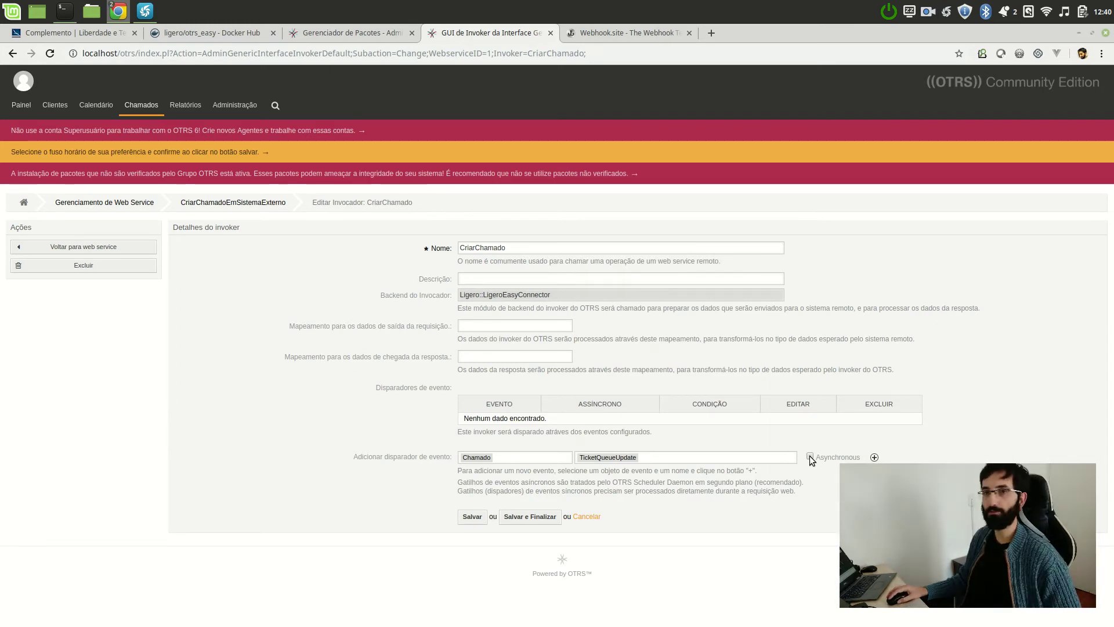
{"action": "left_click", "coordinate": [874, 457]}
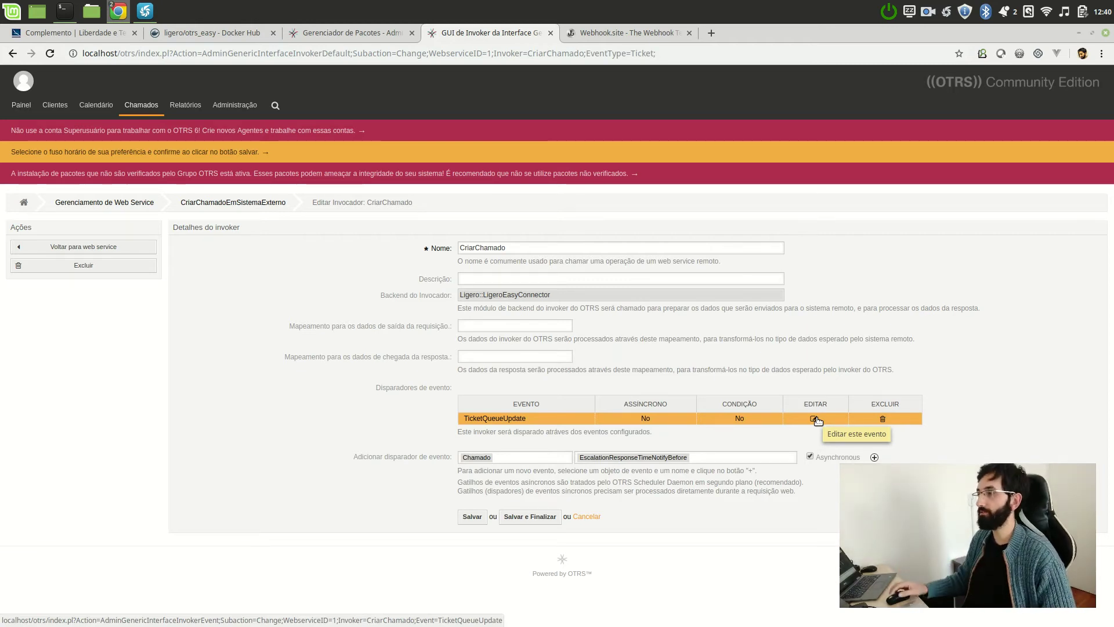
{"action": "left_click", "coordinate": [814, 418]}
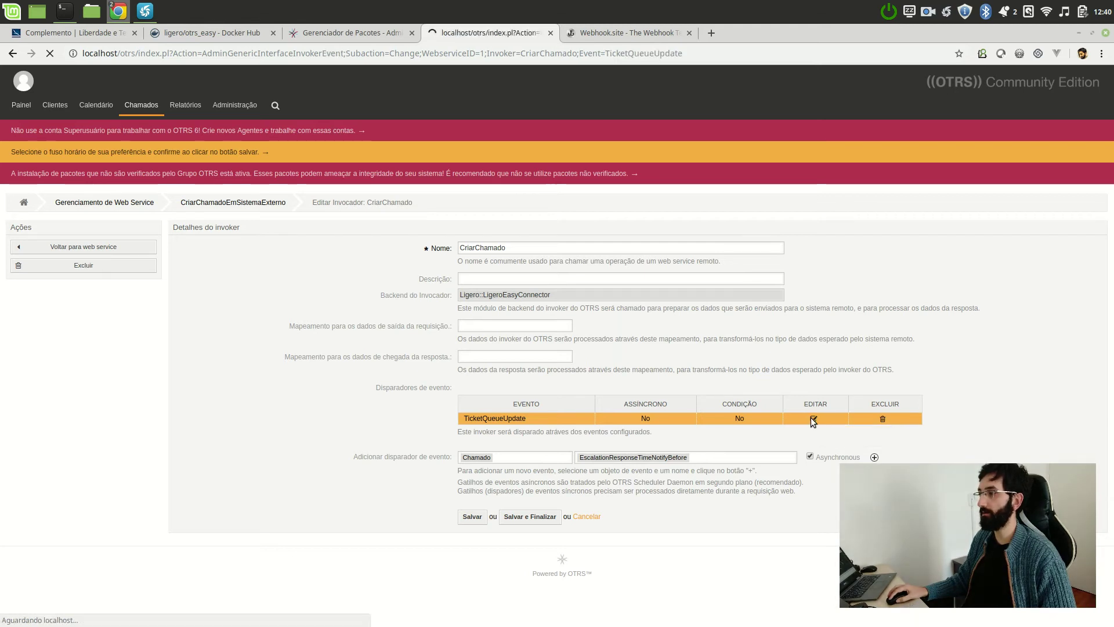
{"action": "left_click", "coordinate": [342, 430]}
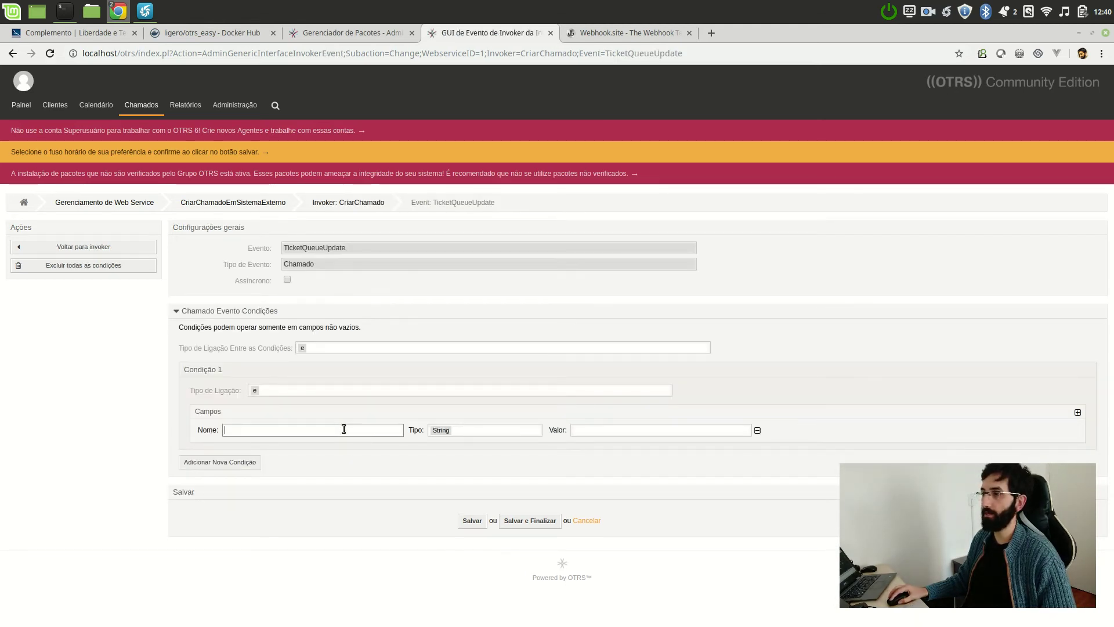
{"action": "type", "text": "Queue"}
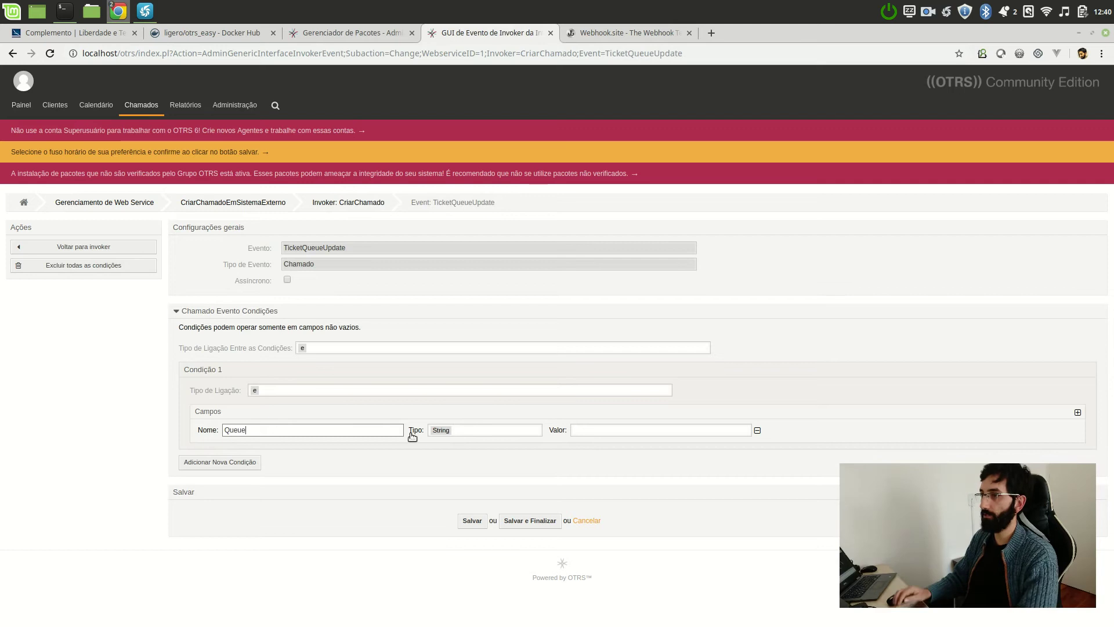
{"action": "left_click", "coordinate": [605, 429]}
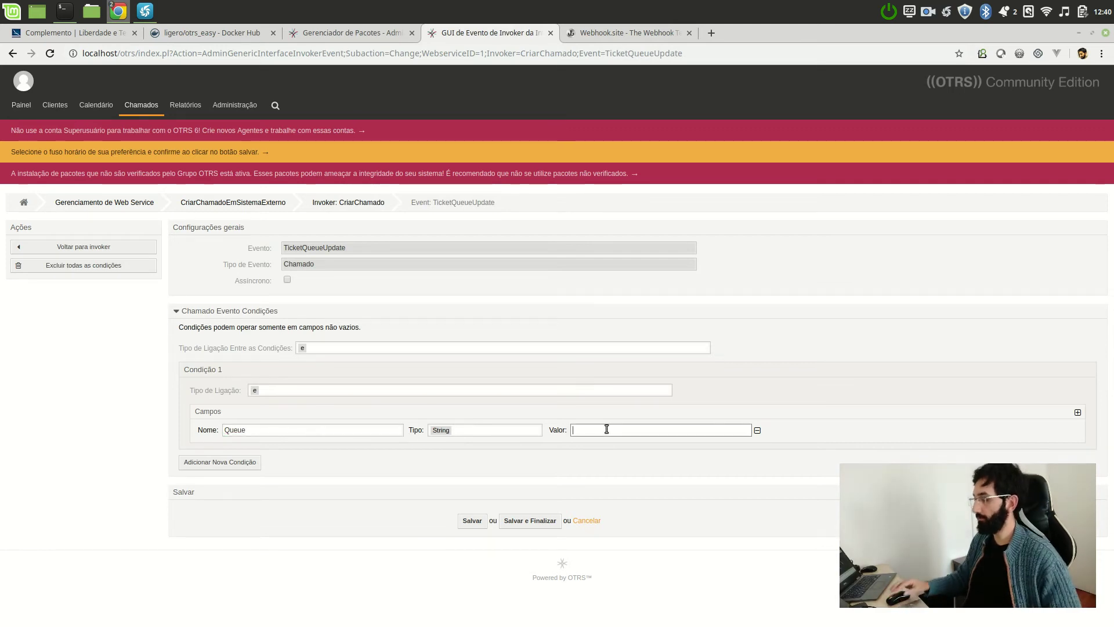
{"action": "type", "text": "Desenvolvimento"}
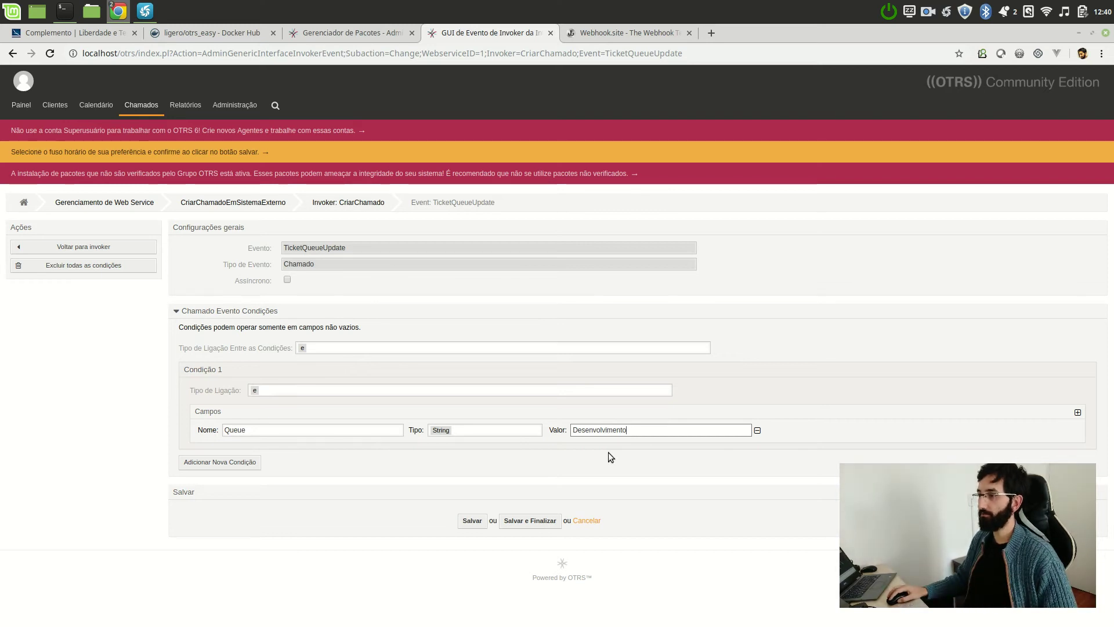
{"action": "left_click", "coordinate": [597, 523]}
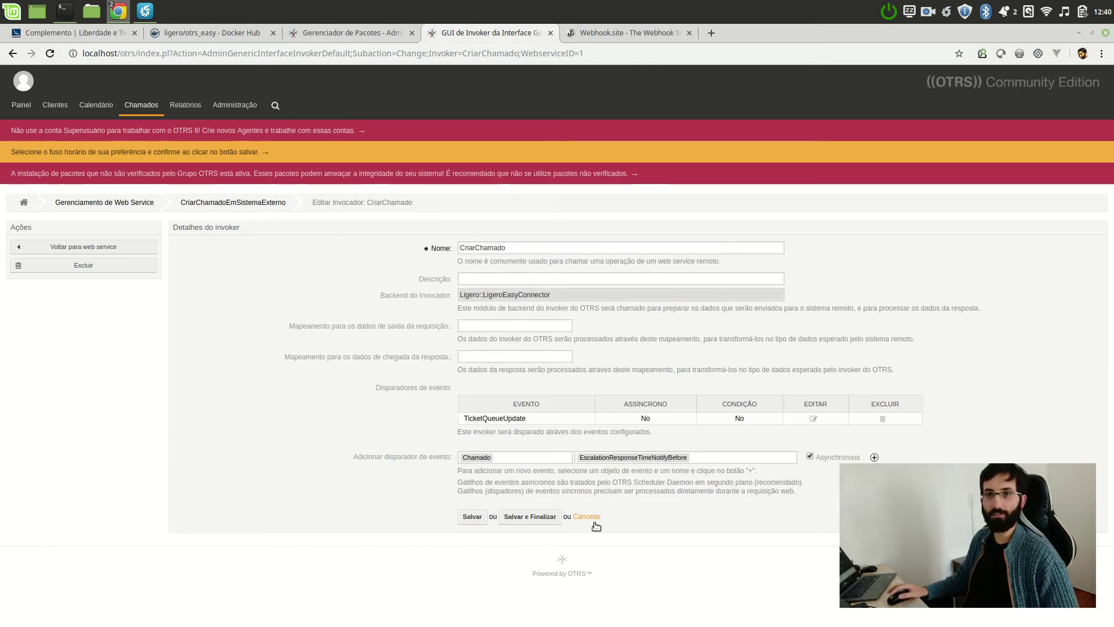
- Save and finish the CriarChamado invoker, then open the HTTP::REST requester transport settings
{"action": "left_click", "coordinate": [527, 517]}
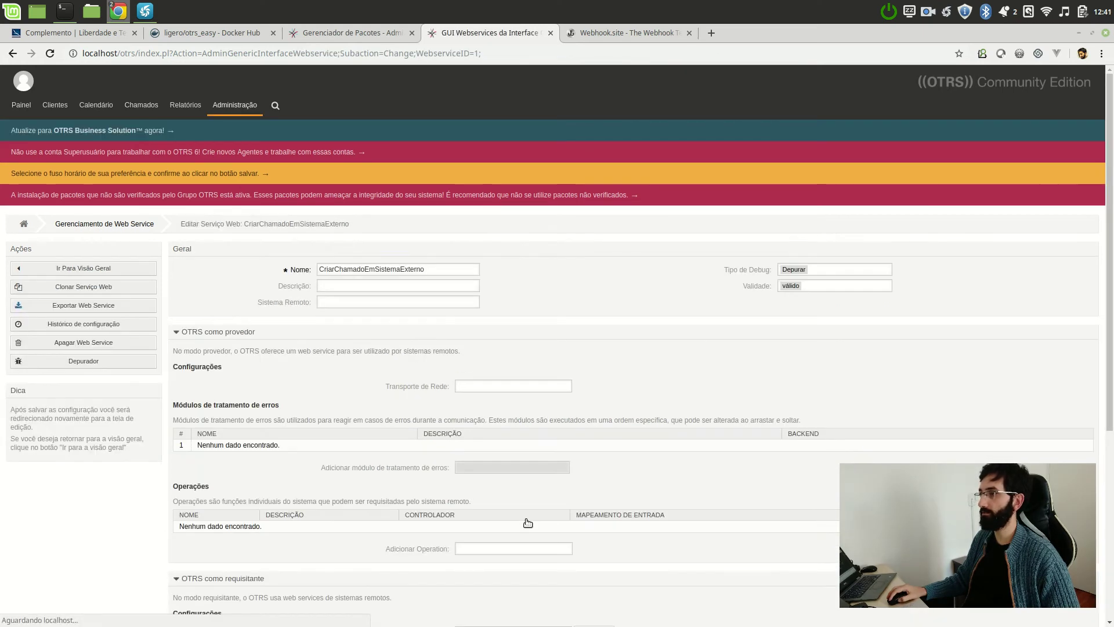
{"action": "scroll", "coordinate": [514, 280], "scroll_direction": "down", "scroll_amount": 5}
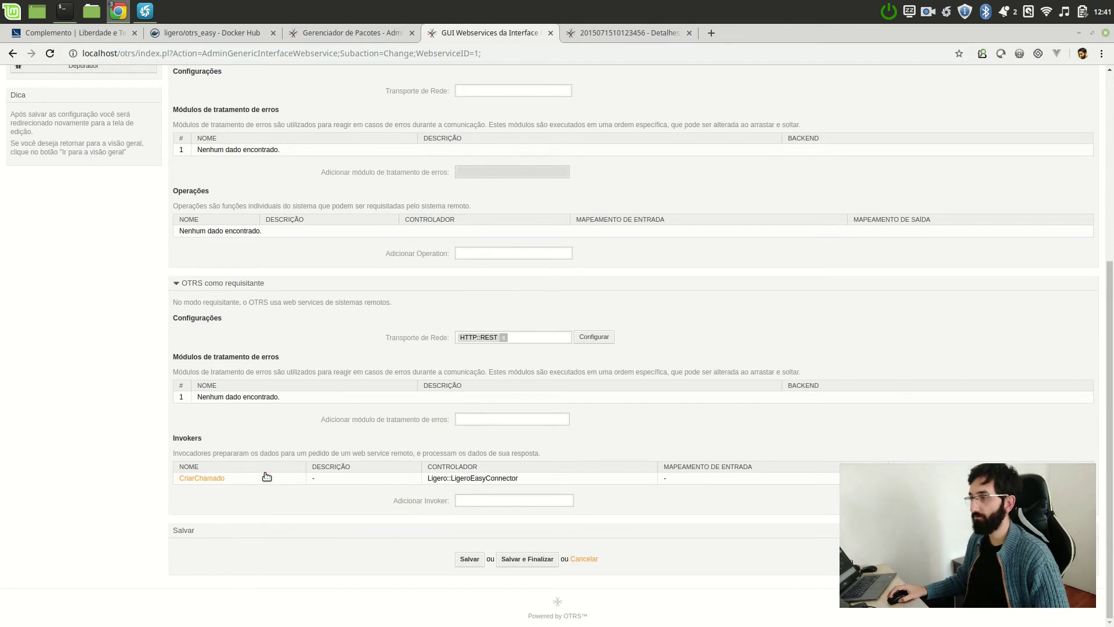
{"action": "left_click", "coordinate": [582, 339]}
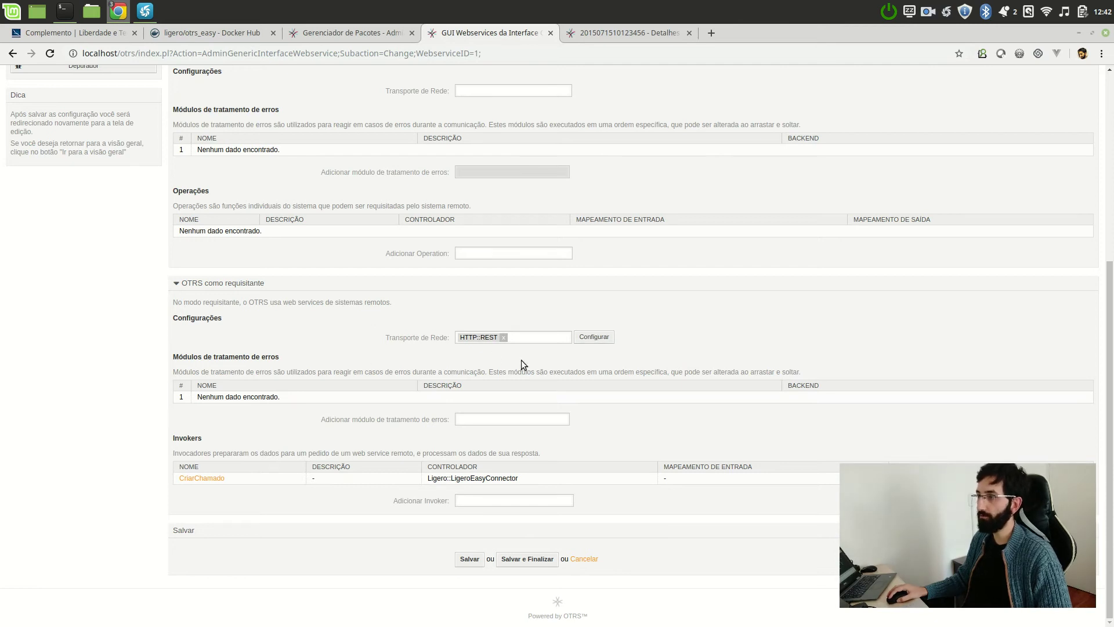
{"action": "left_click", "coordinate": [604, 339]}
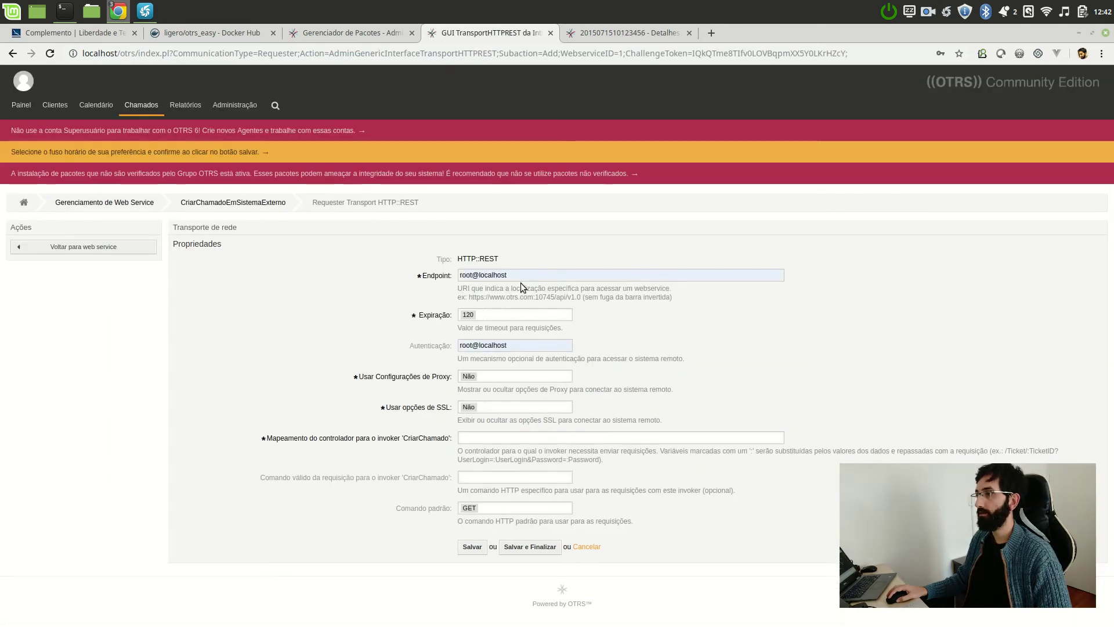
{"action": "left_click", "coordinate": [521, 275]}
{"action": "double_click", "coordinate": [521, 276]}
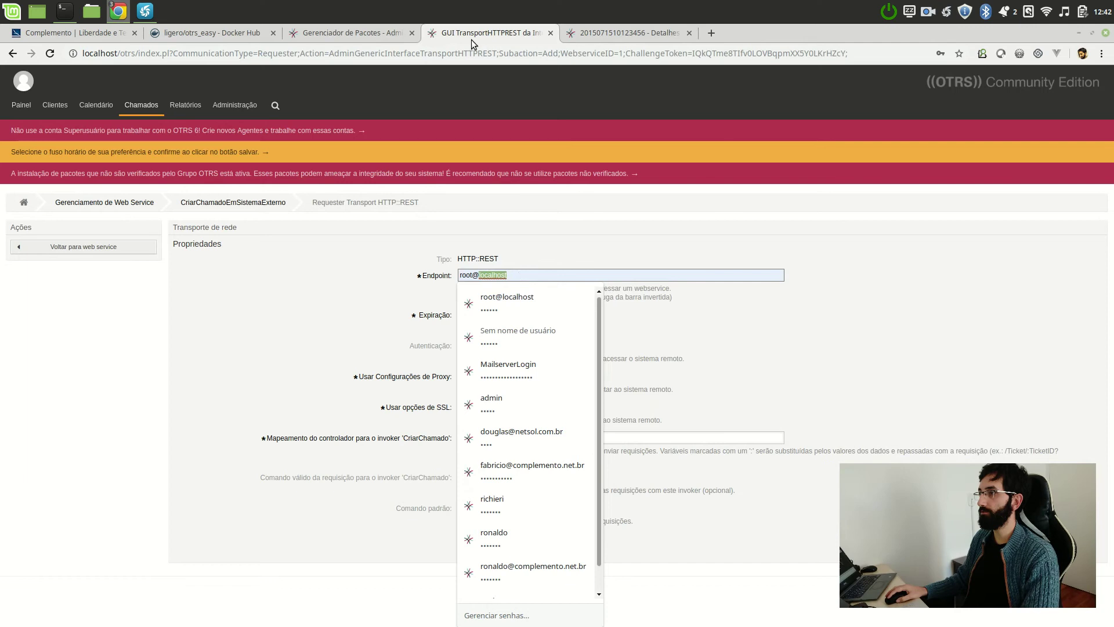
{"action": "key", "text": "alt+Tab"}
{"action": "left_click", "coordinate": [800, 213]}
{"action": "key", "text": "alt+Tab"}
{"action": "key", "text": "ctrl+a"}
{"action": "key", "text": "ctrl+v"}
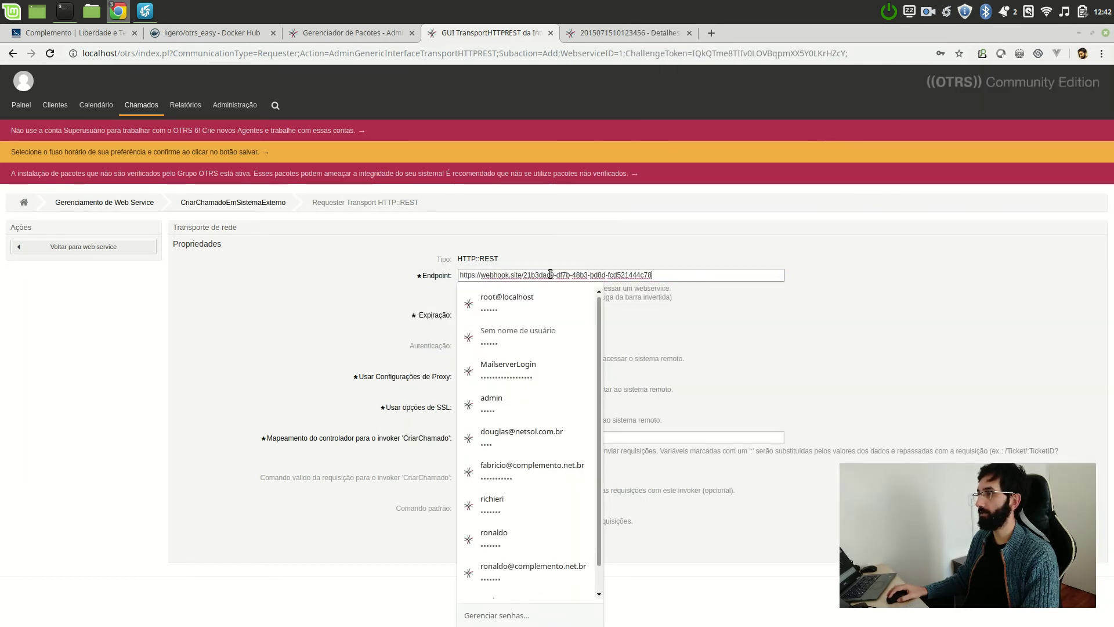
{"action": "key", "text": "Escape"}
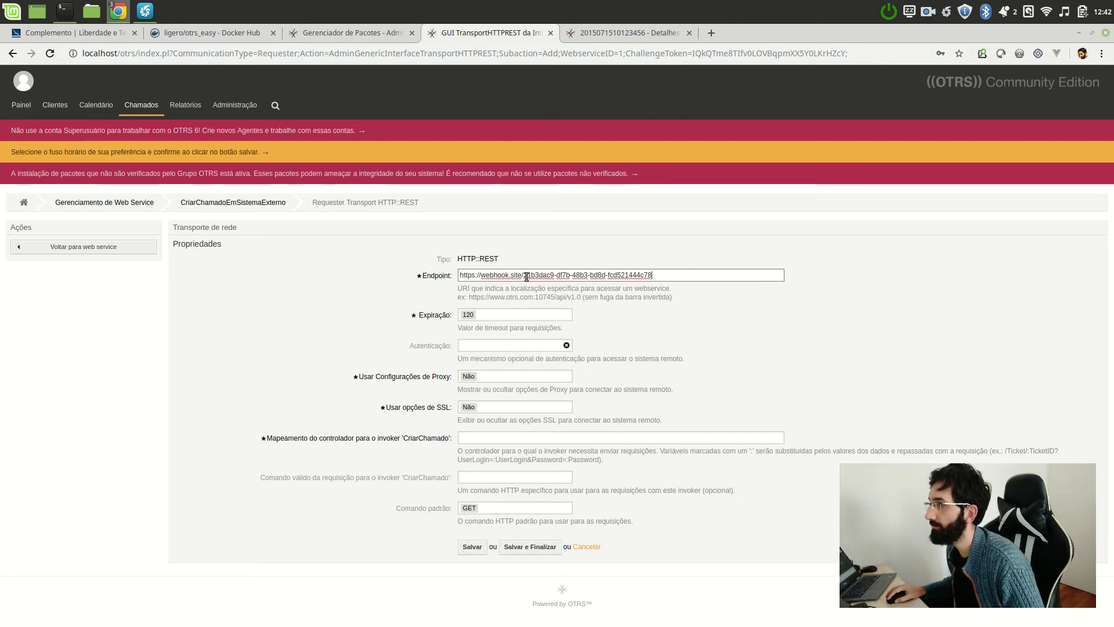
{"action": "left_click_drag", "start_coordinate": [523, 276], "coordinate": [707, 275]}
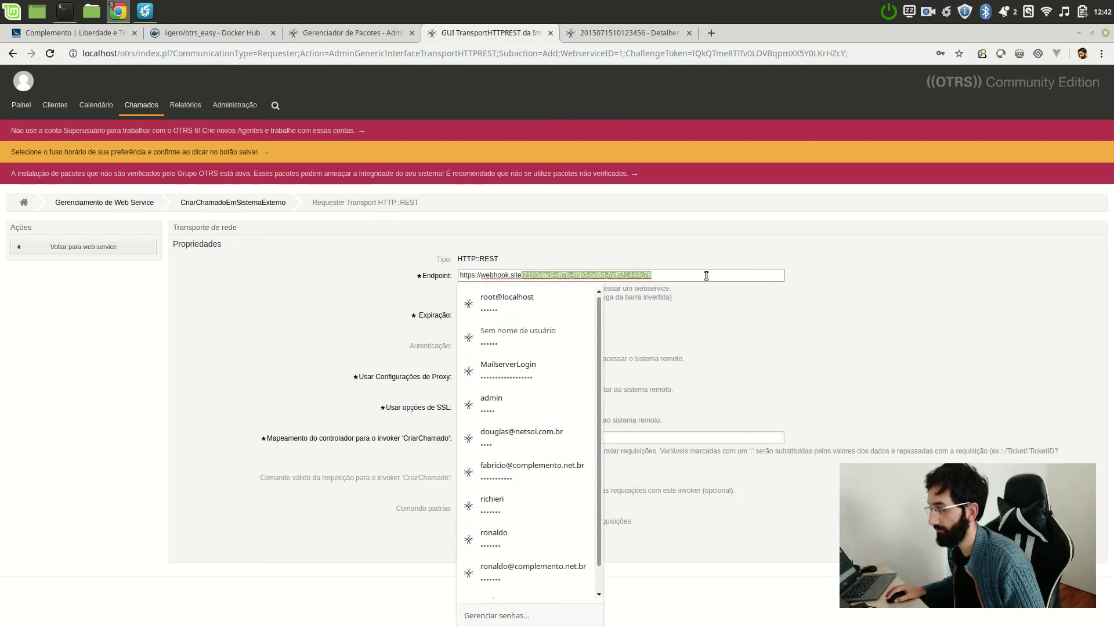
{"action": "key", "text": "BackSpace"}
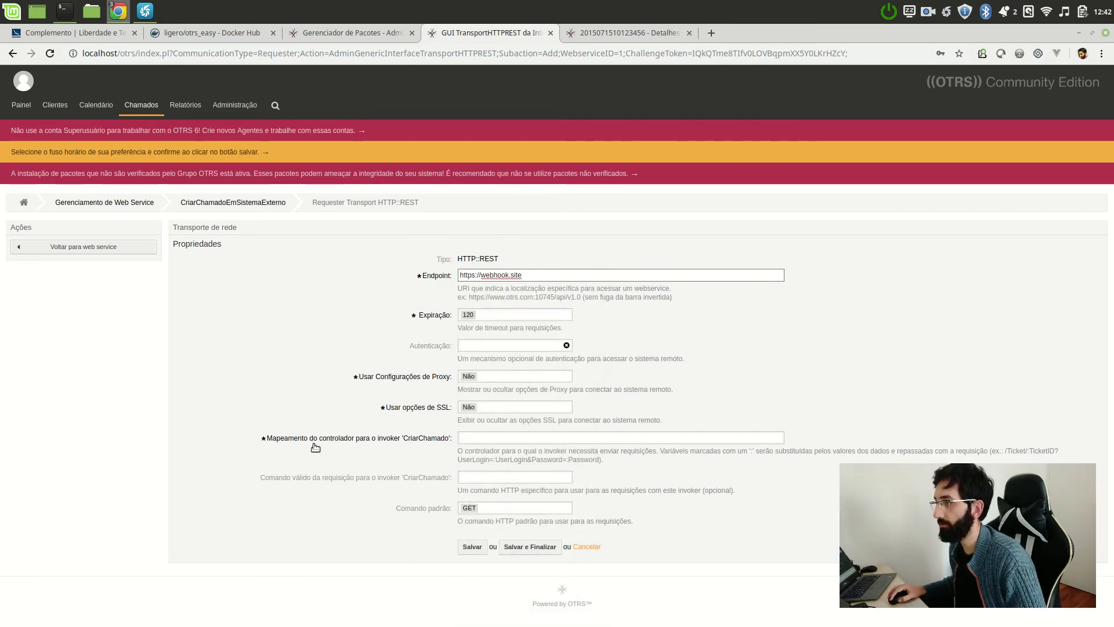
- Enter the unique webhook path as the CriarChamado controller mapping
{"action": "left_click", "coordinate": [486, 438]}
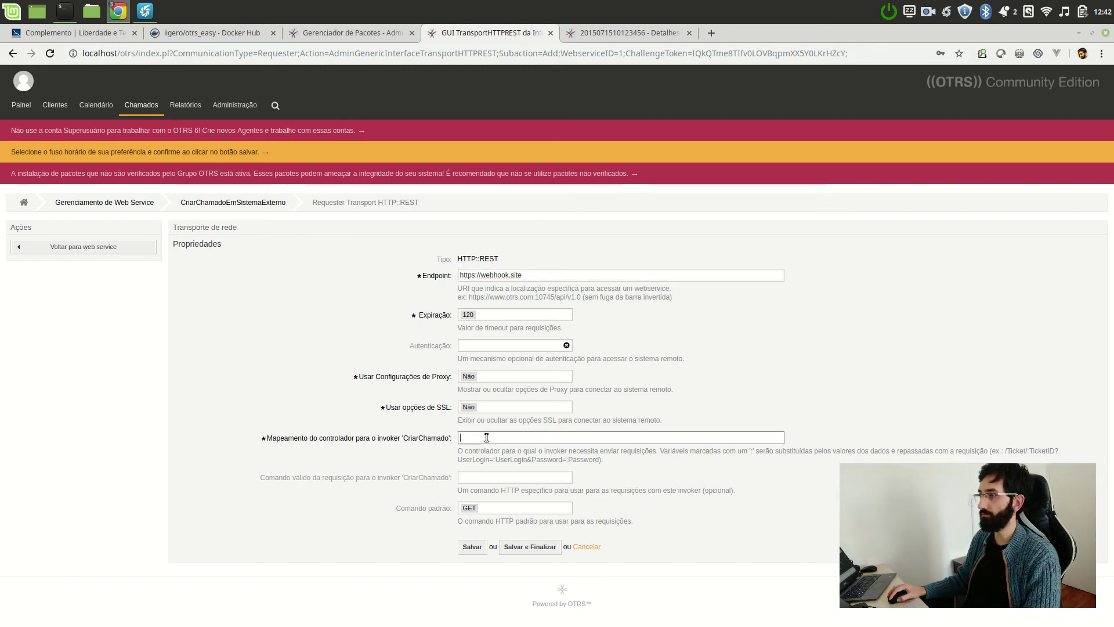
{"action": "key", "text": "ctrl+v"}
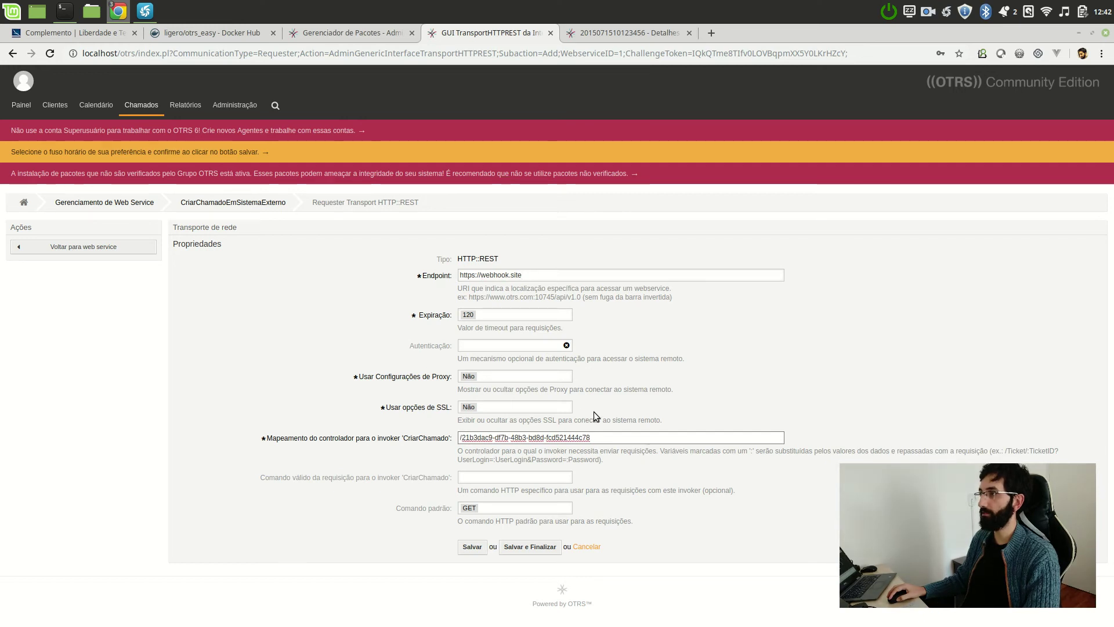
{"action": "key", "text": "alt+Tab"}
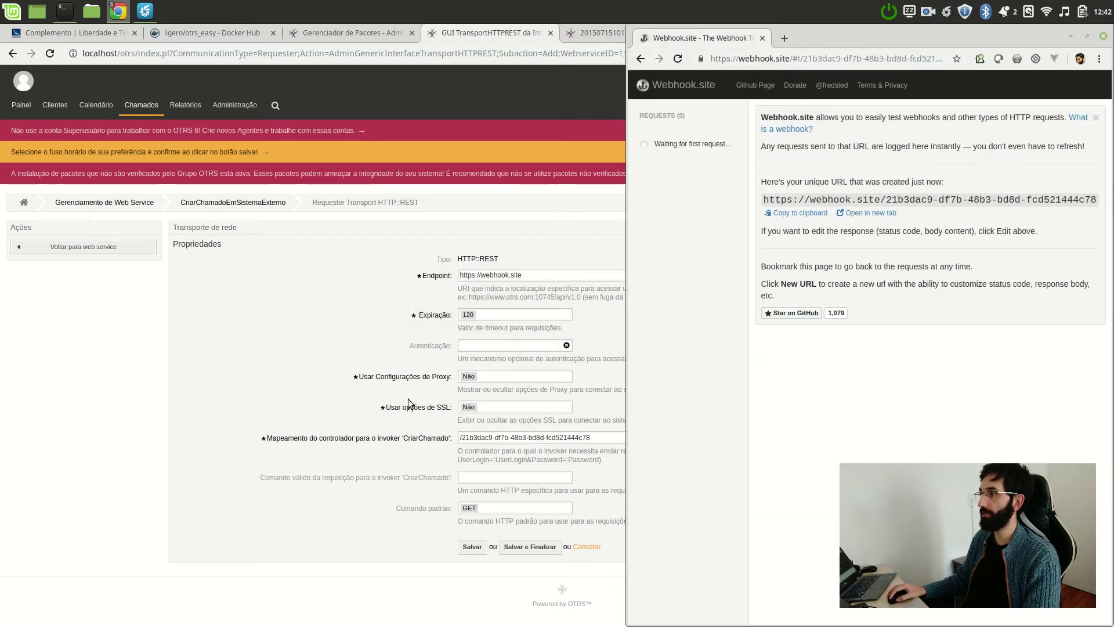
{"action": "left_click", "coordinate": [137, 387]}
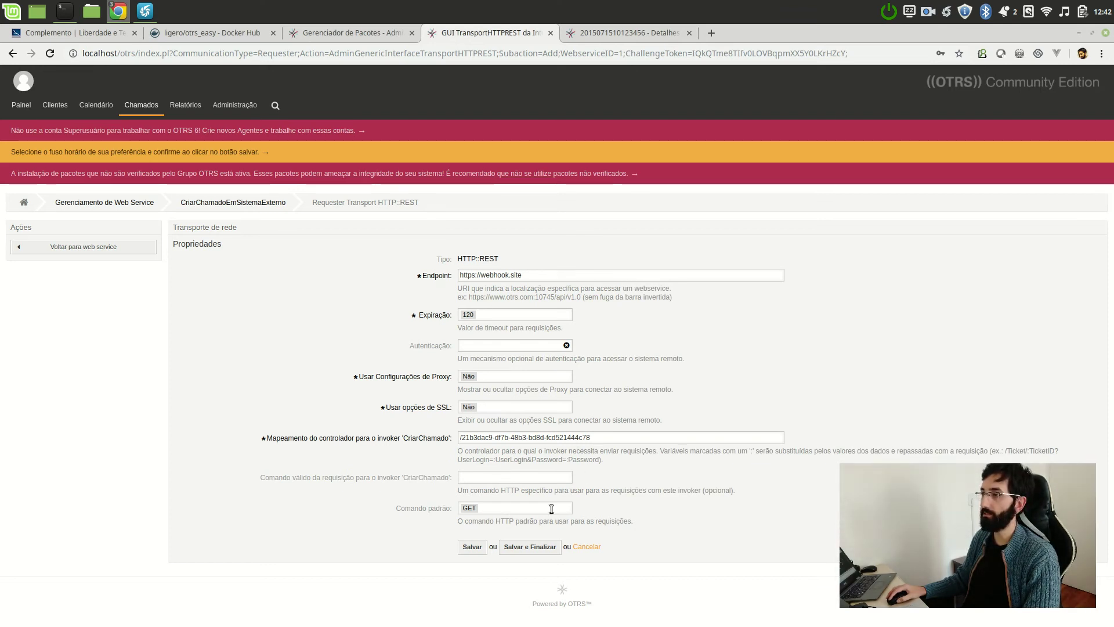
- Choose POST as the request method, save the transport, and tile OTRS beside Webhook.site
{"action": "left_click", "coordinate": [484, 472]}
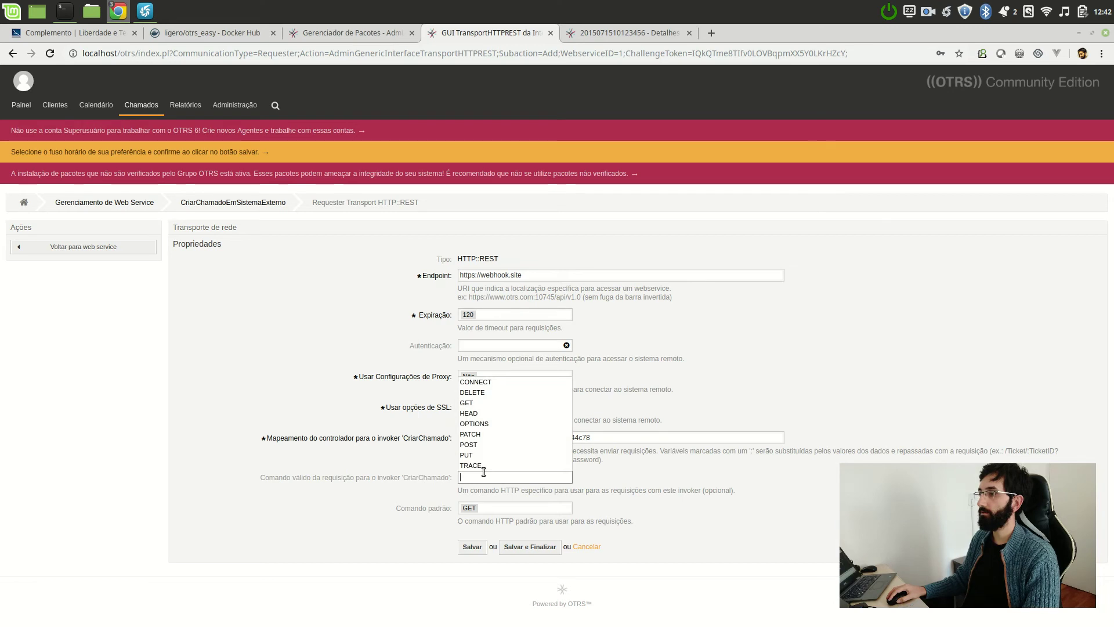
{"action": "left_click", "coordinate": [477, 434]}
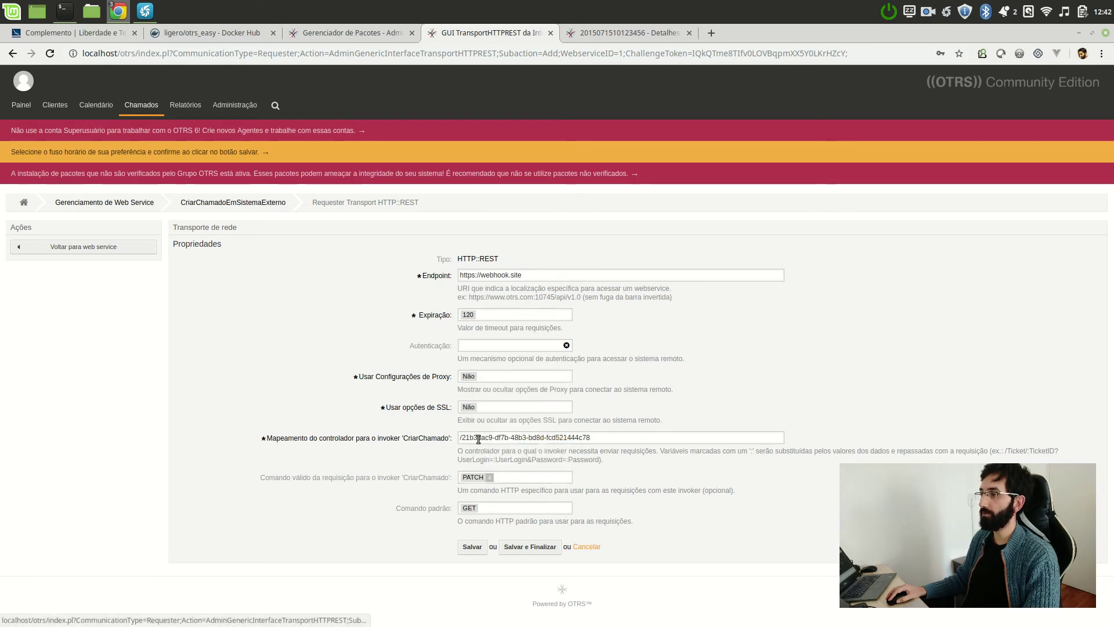
{"action": "left_click", "coordinate": [505, 473]}
{"action": "left_click", "coordinate": [493, 445]}
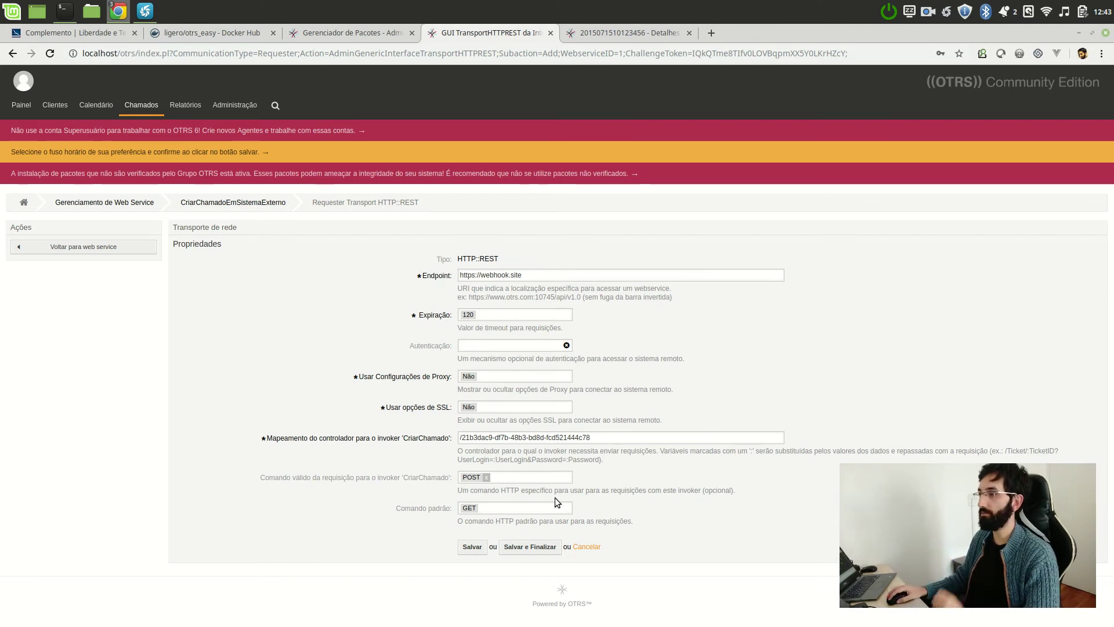
{"action": "left_click", "coordinate": [530, 547]}
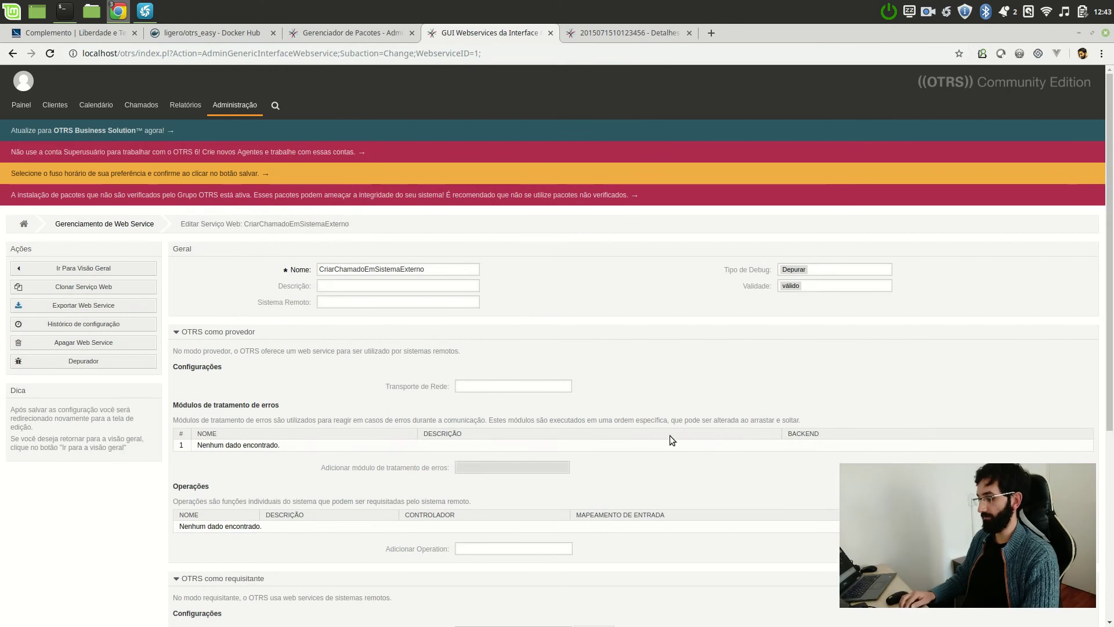
{"action": "key", "text": "super+Left"}
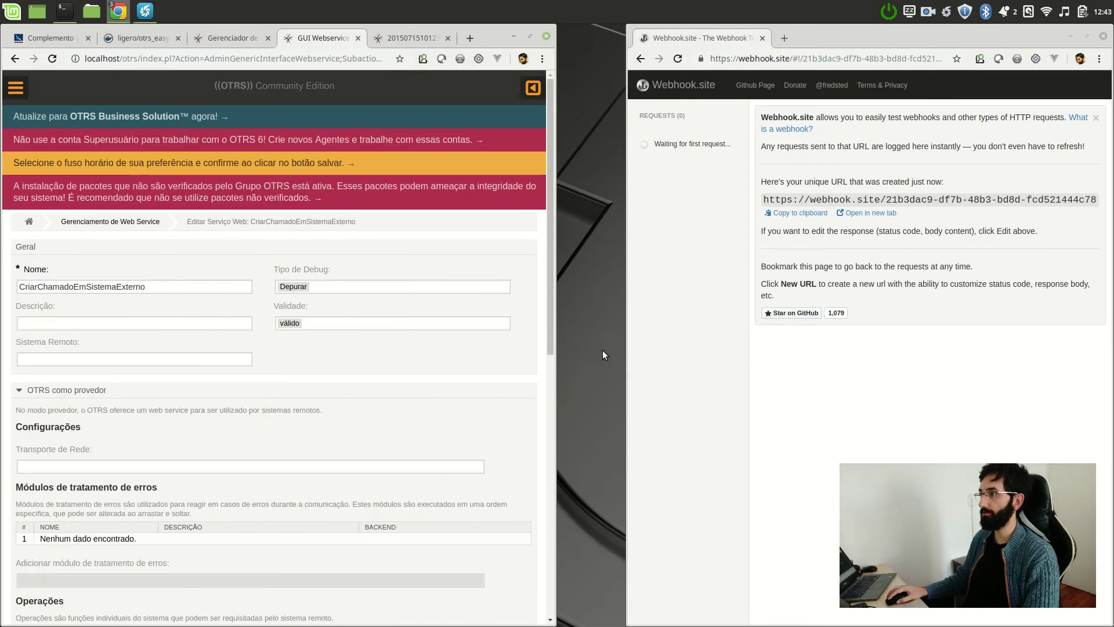
- Arrange OTRS beside Webhook.site and confirm no request has arrived yet
{"action": "left_click_drag", "start_coordinate": [556, 349], "coordinate": [614, 343]}
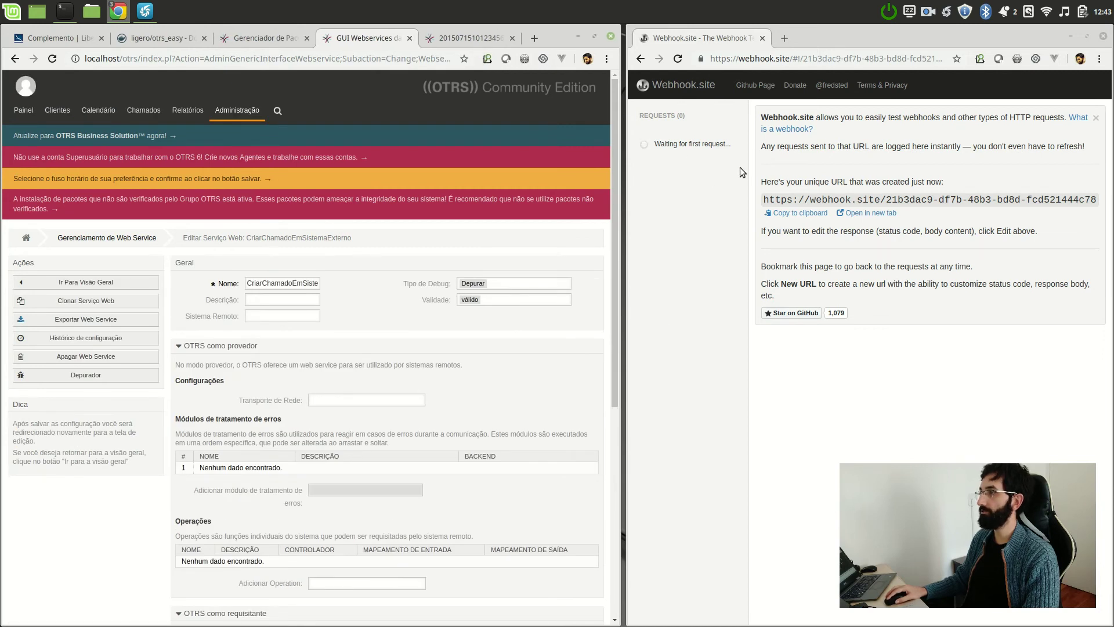
{"action": "left_click", "coordinate": [674, 138]}
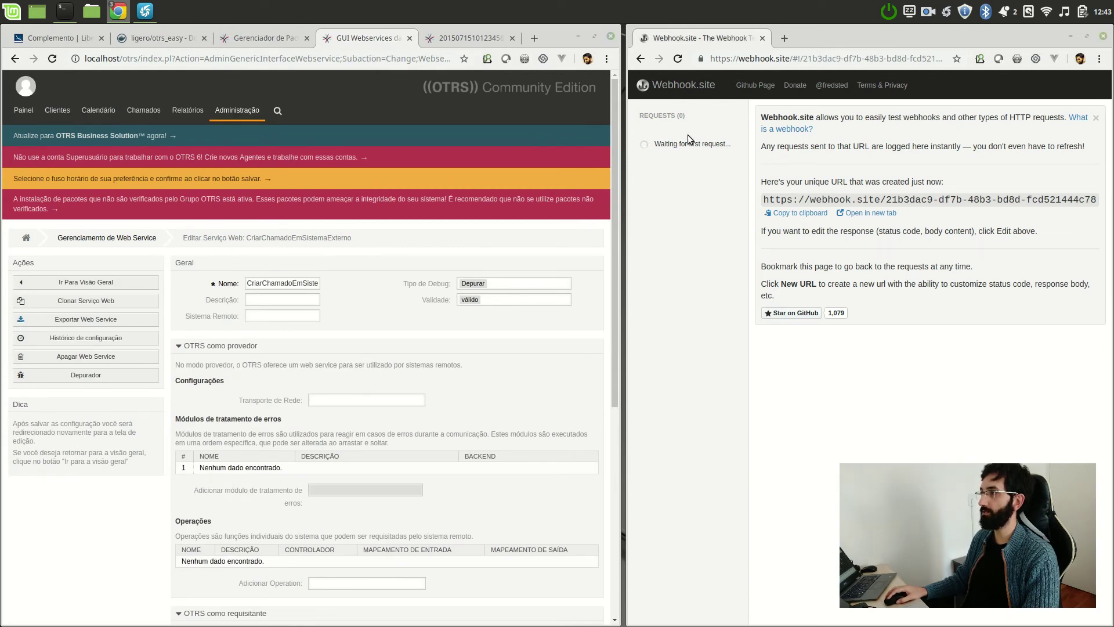
{"action": "triple_click", "coordinate": [704, 145]}
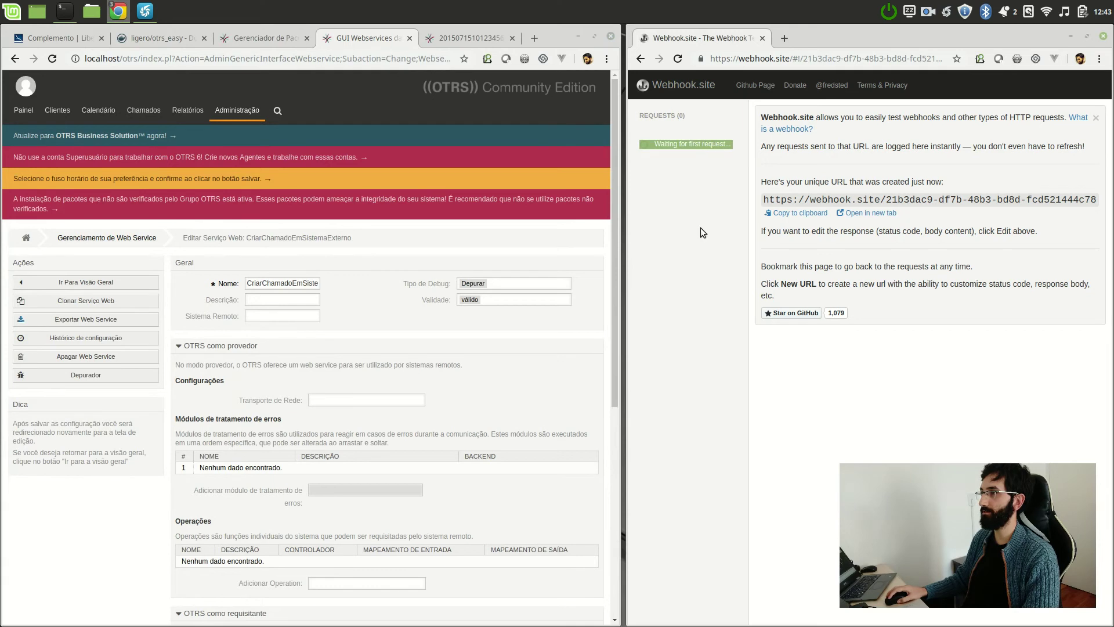
- Move the Welcome to OTRS! ticket from the Raw queue to Postmaster
{"action": "left_click", "coordinate": [459, 38]}
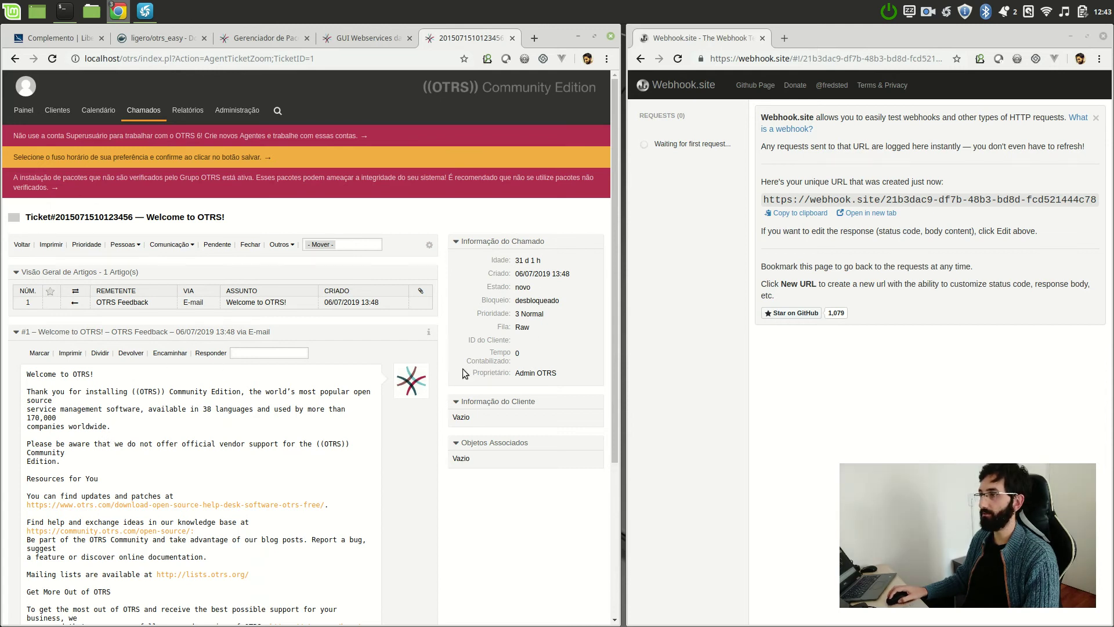
{"action": "left_click", "coordinate": [352, 245]}
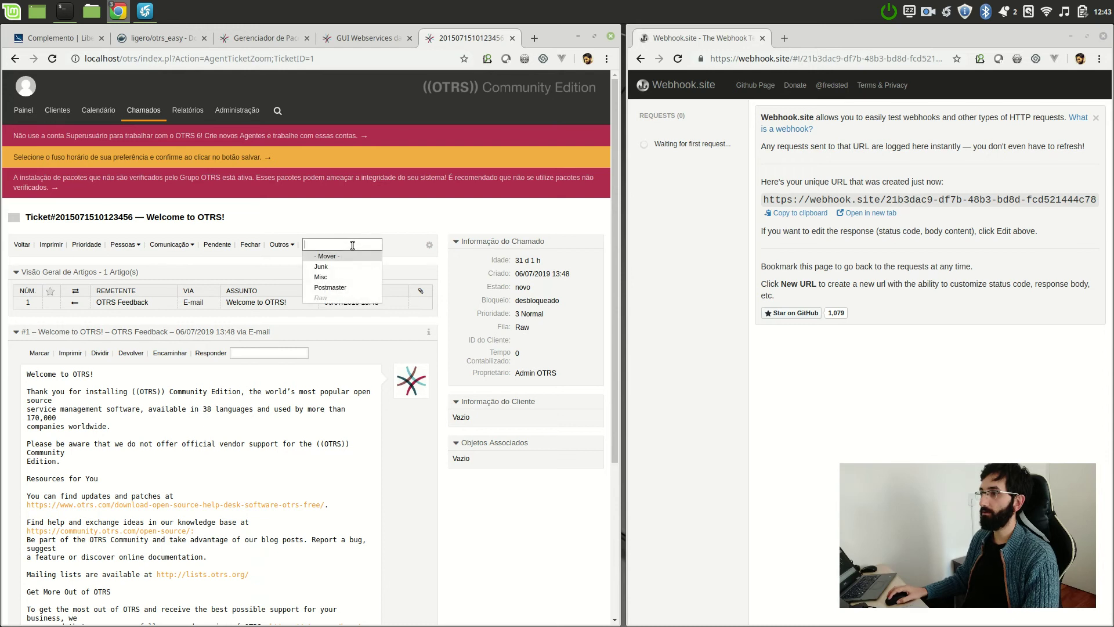
{"action": "left_click", "coordinate": [348, 288]}
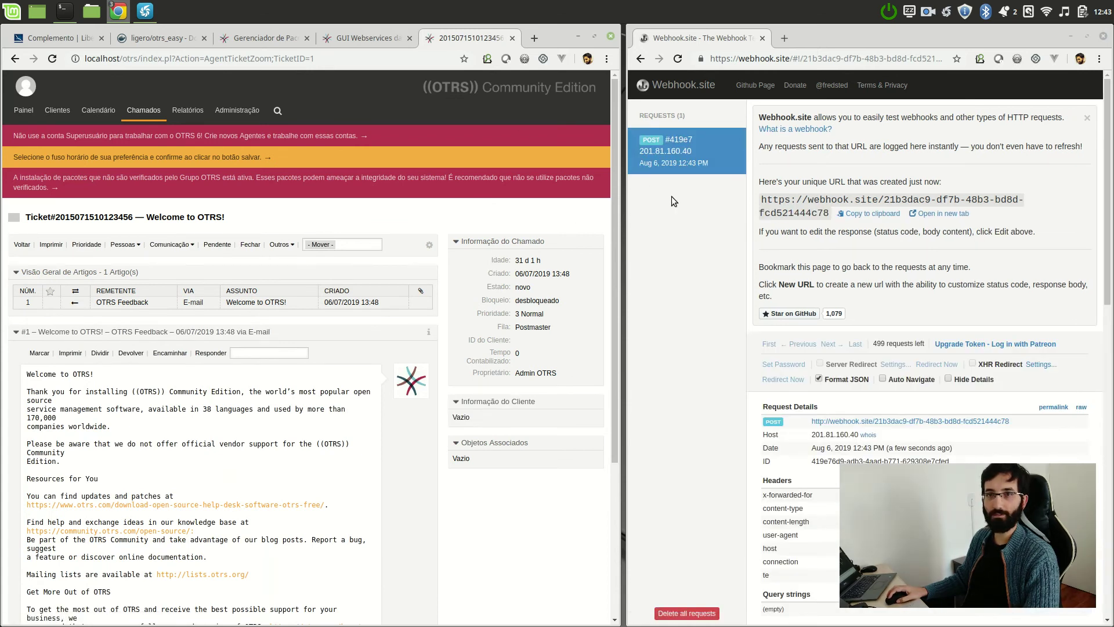
- Maximize Webhook.site and review the received request's headers, noting the application/json content type
{"action": "left_click", "coordinate": [1087, 37]}
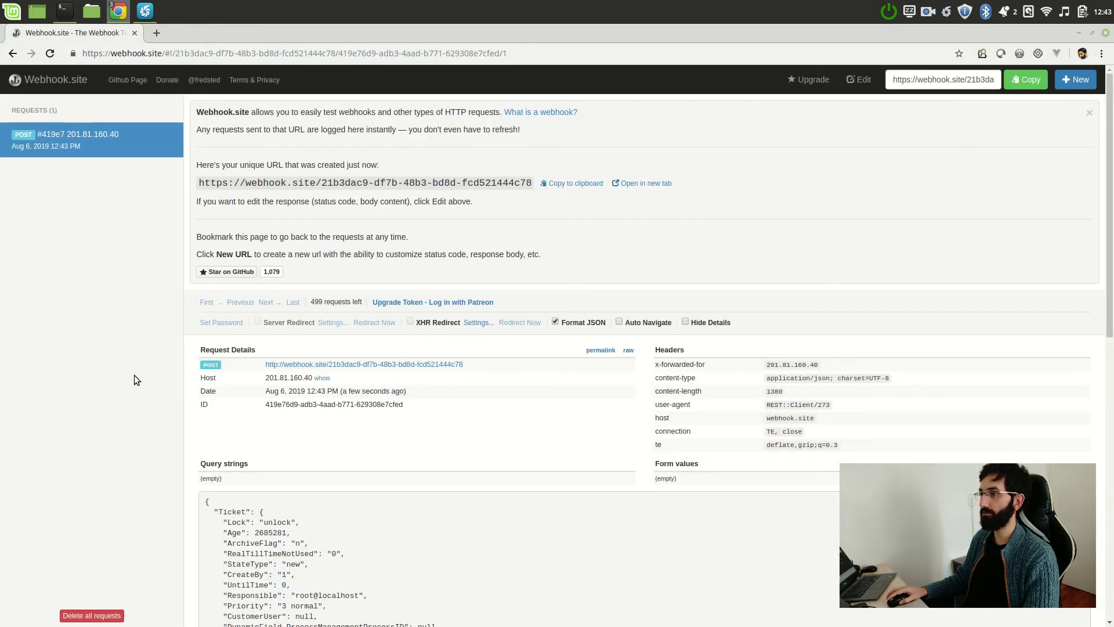
{"action": "scroll", "coordinate": [134, 375], "scroll_direction": "down", "scroll_amount": 3}
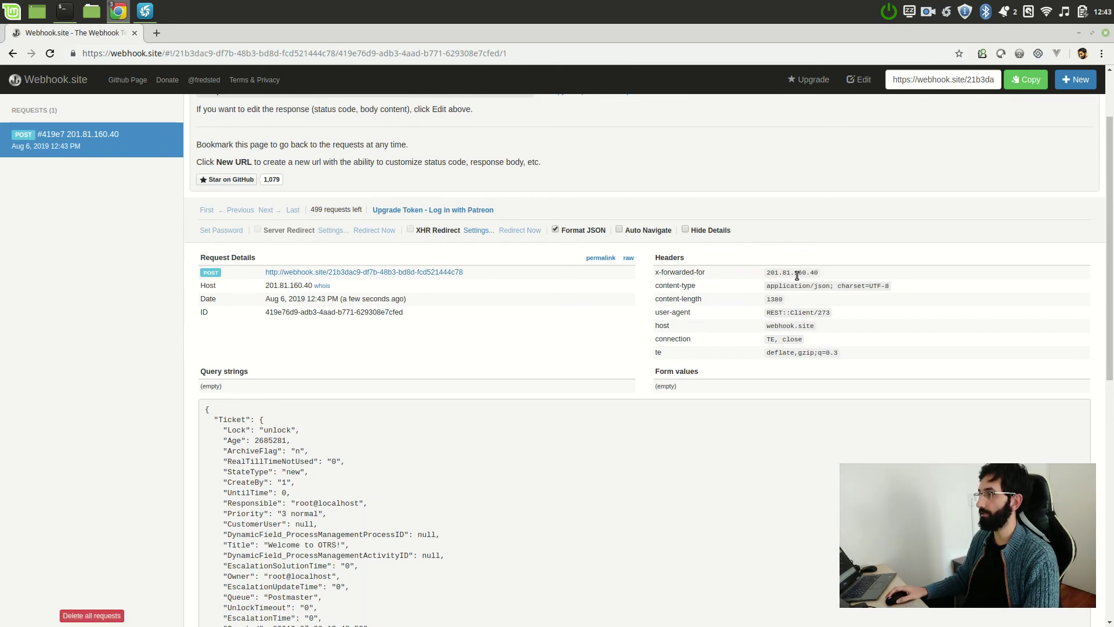
{"action": "scroll", "coordinate": [797, 275], "scroll_direction": "down", "scroll_amount": 1}
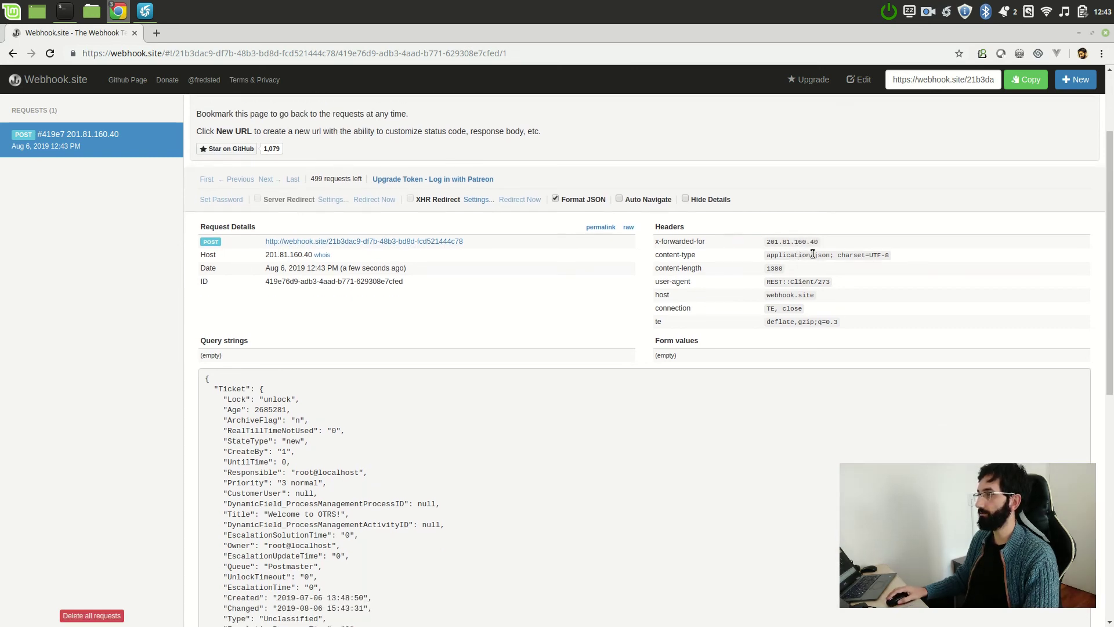
{"action": "triple_click", "coordinate": [815, 255]}
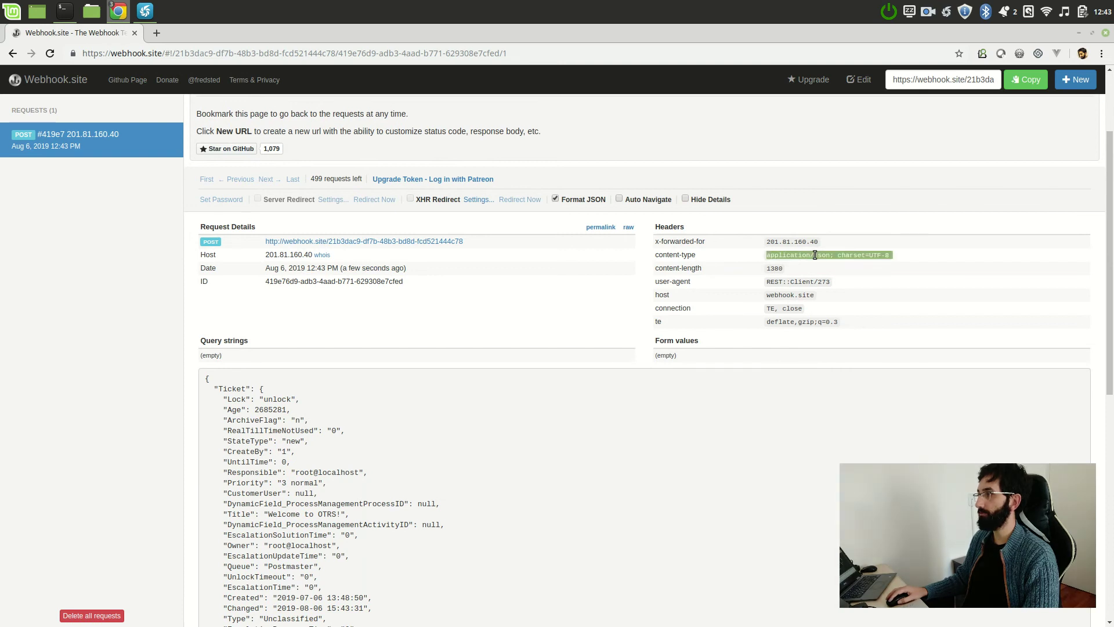
{"action": "left_click", "coordinate": [772, 268]}
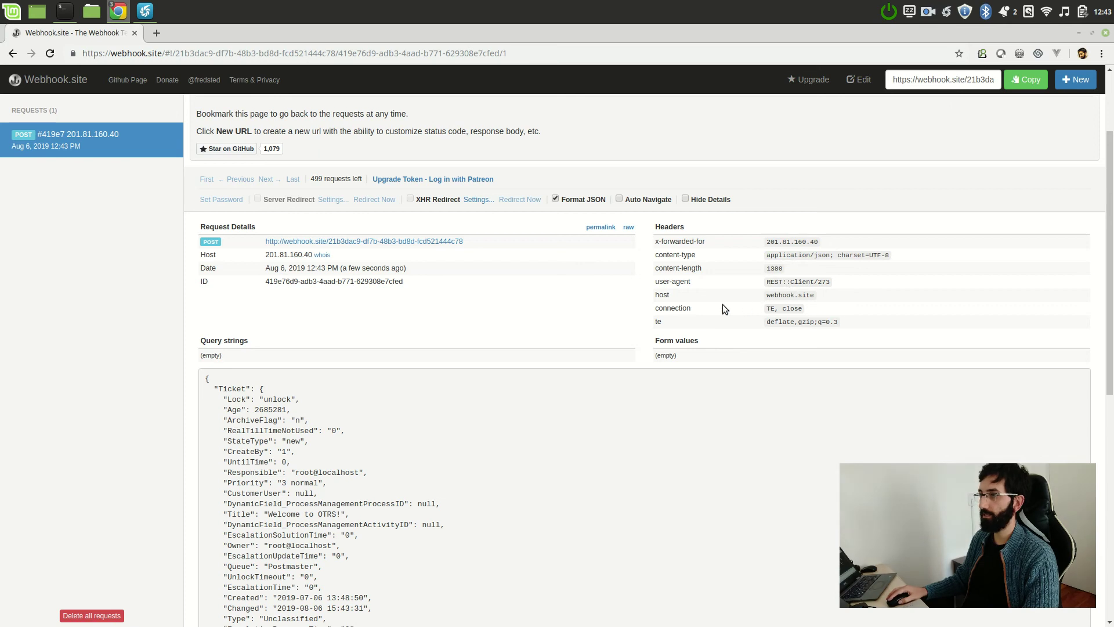
{"action": "scroll", "coordinate": [716, 302], "scroll_direction": "down", "scroll_amount": 2}
{"action": "scroll", "coordinate": [716, 301], "scroll_direction": "down", "scroll_amount": 5}
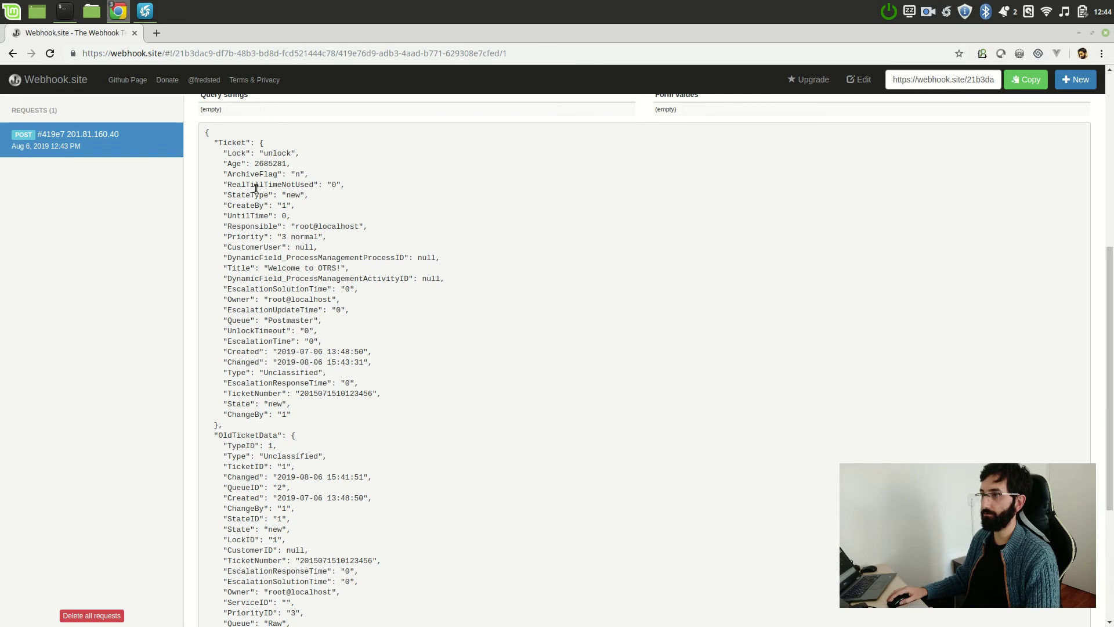
- Highlight Queue Postmaster, the OldTicketData Queue Raw, and TicketNumber in the JSON body
{"action": "triple_click", "coordinate": [271, 323]}
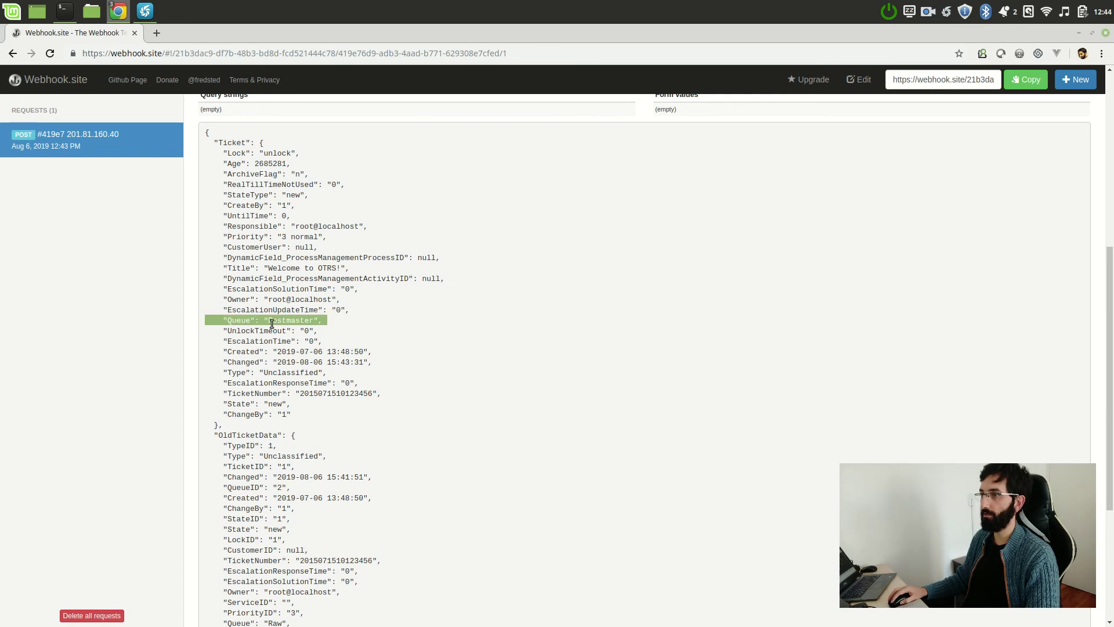
{"action": "scroll", "coordinate": [508, 326], "scroll_direction": "down", "scroll_amount": 7}
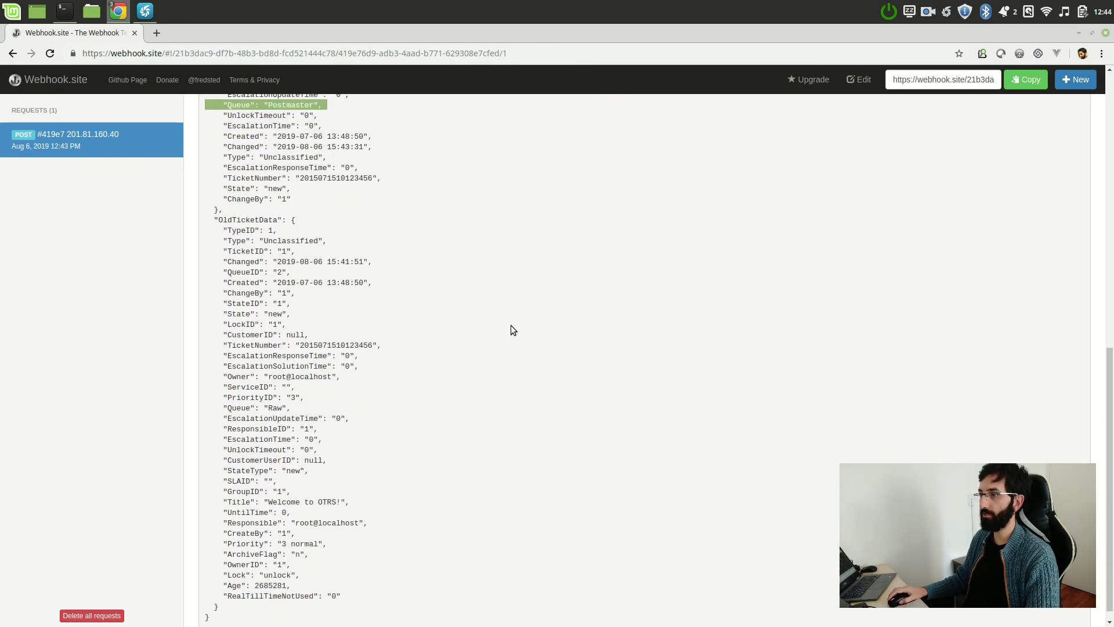
{"action": "triple_click", "coordinate": [254, 220]}
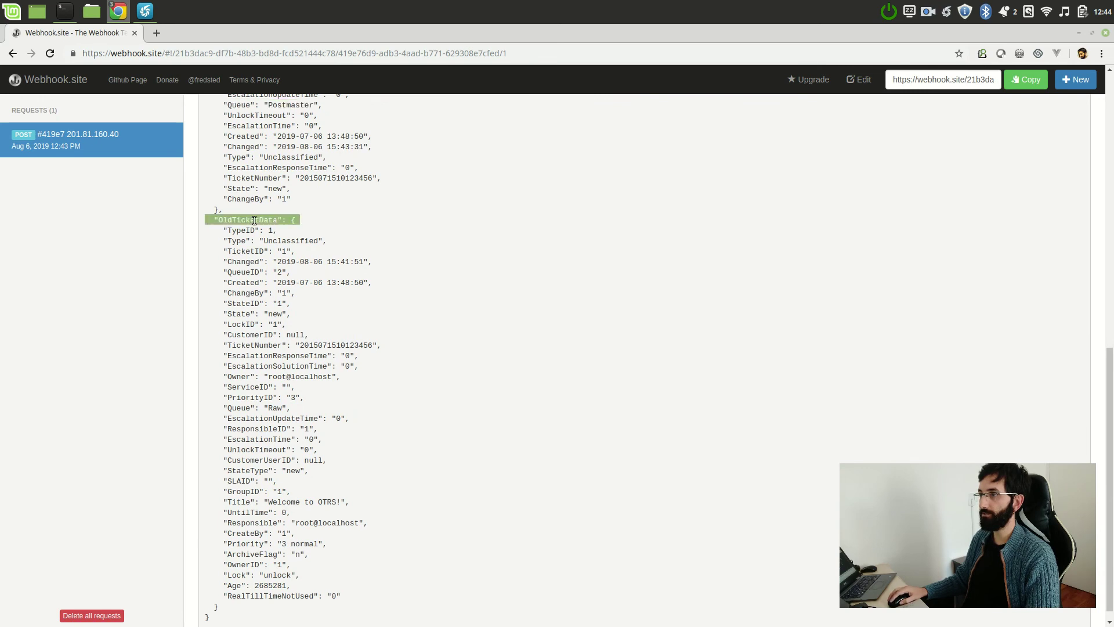
{"action": "triple_click", "coordinate": [279, 408]}
{"action": "scroll", "coordinate": [279, 412], "scroll_direction": "up", "scroll_amount": 7}
{"action": "scroll", "coordinate": [286, 357], "scroll_direction": "up", "scroll_amount": 2}
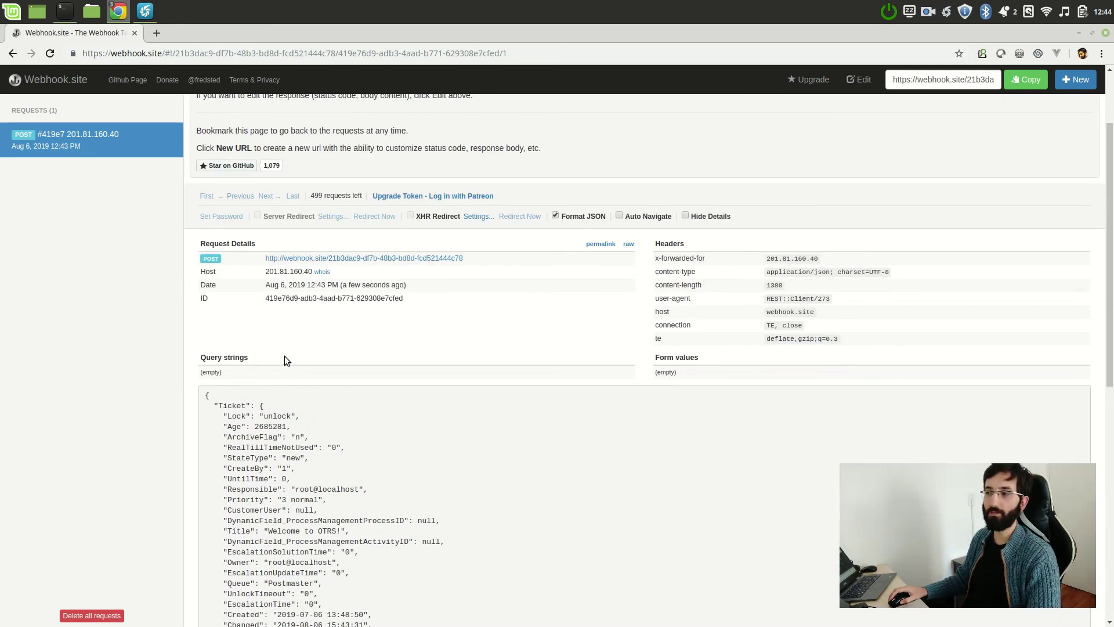
{"action": "scroll", "coordinate": [235, 380], "scroll_direction": "down", "scroll_amount": 3}
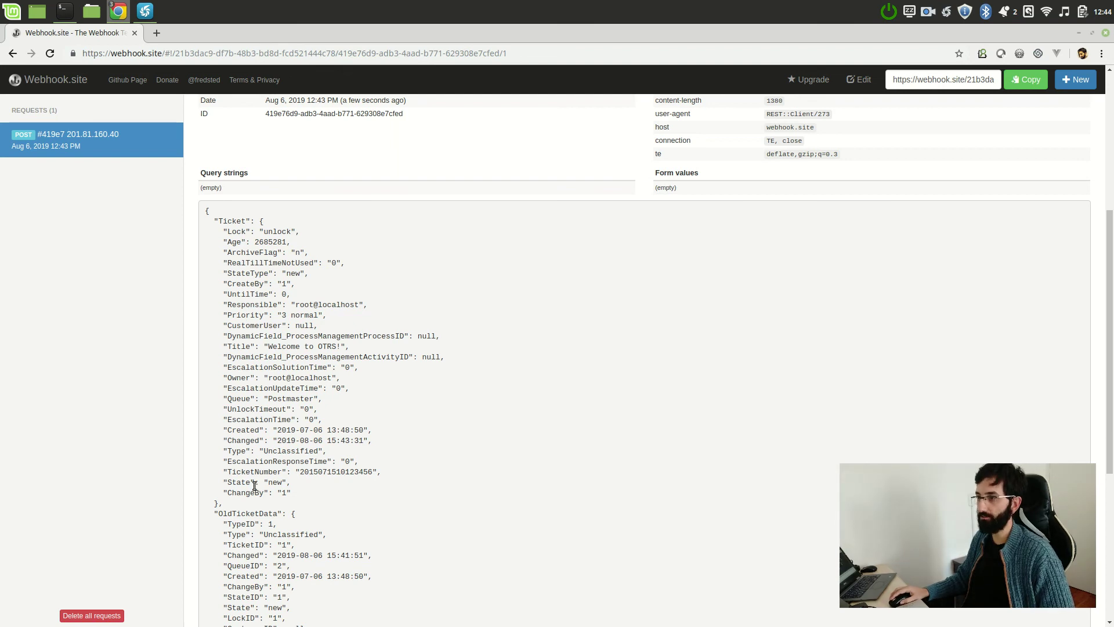
{"action": "triple_click", "coordinate": [267, 471]}
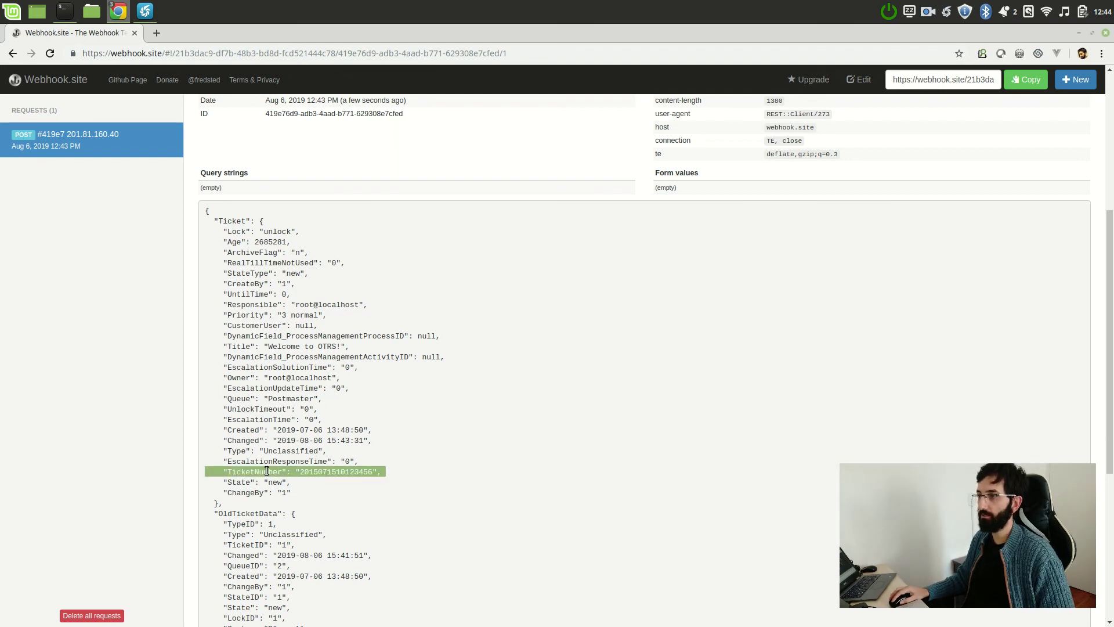